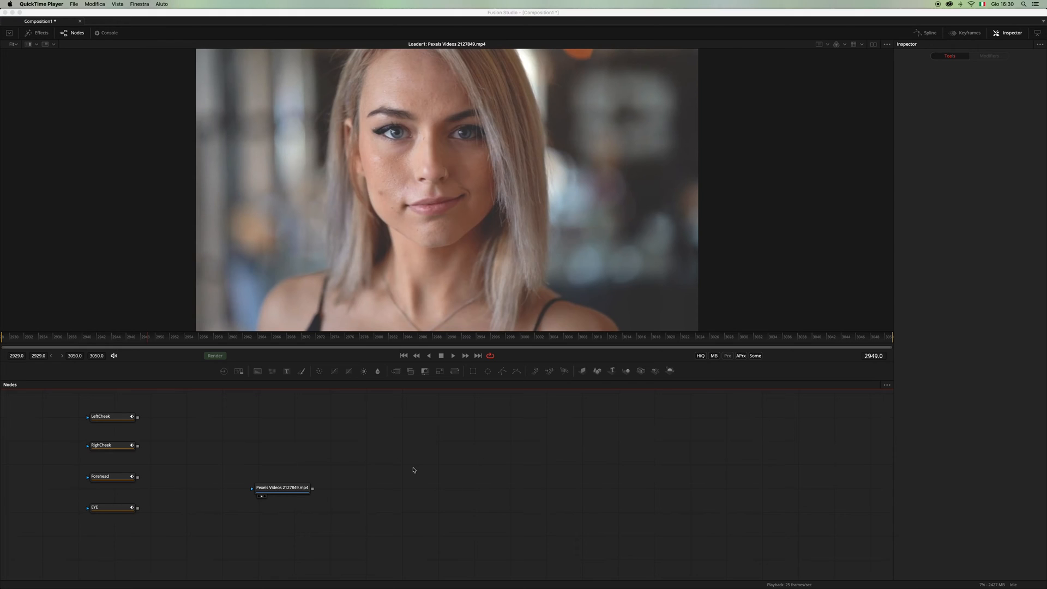
Step: Add a SkinCorrector node after the Pexels Videos 2127849.mp4 loader and show its output in the viewer
{"action": "left_click_drag", "start_coordinate": [299, 487], "coordinate": [316, 494]}
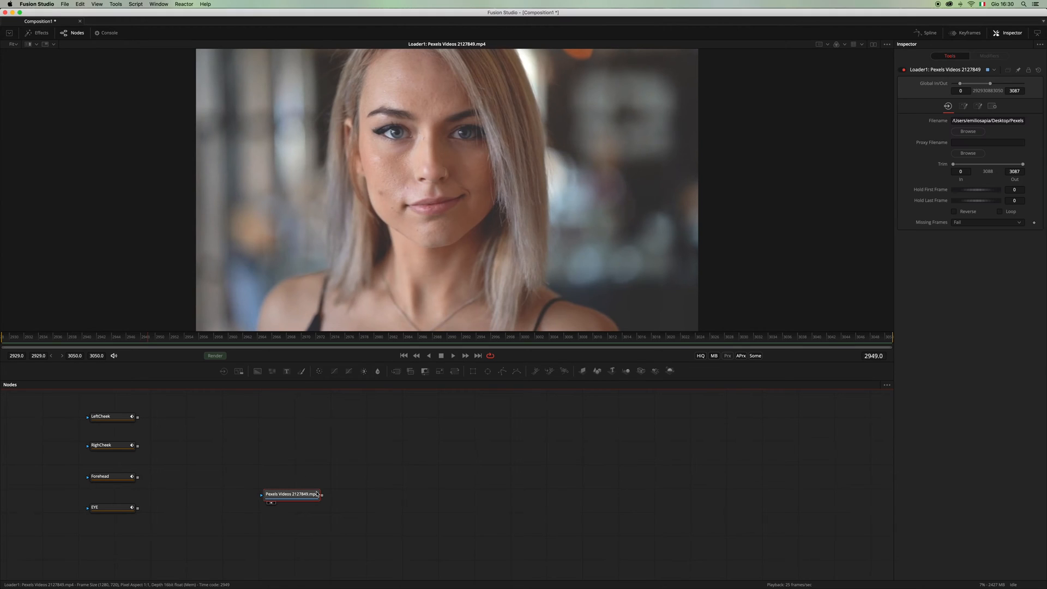
{"action": "key", "text": "shift+space"}
{"action": "type", "text": "skin"}
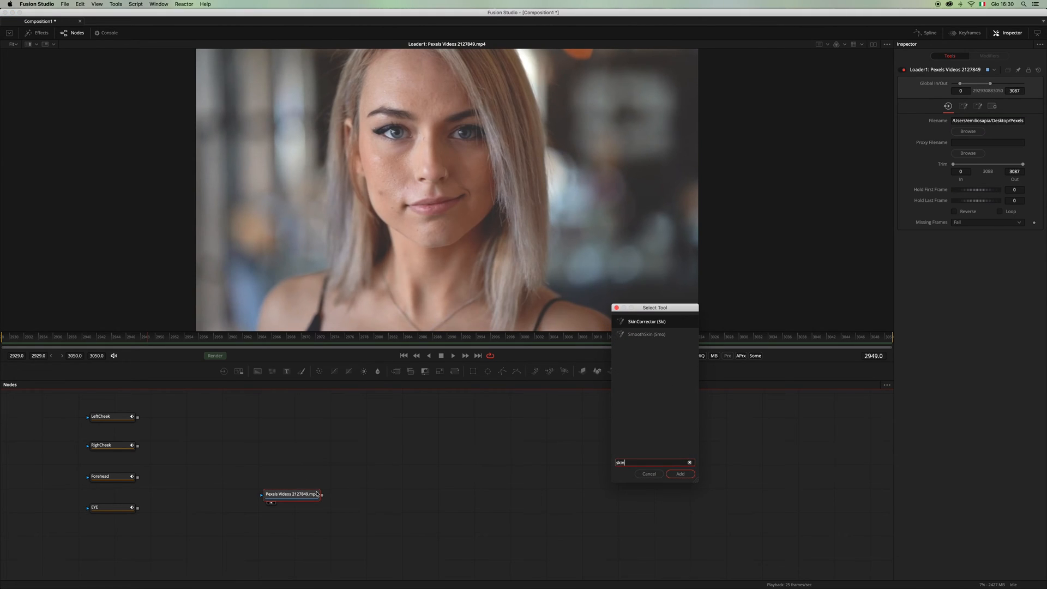
{"action": "key", "text": "Return"}
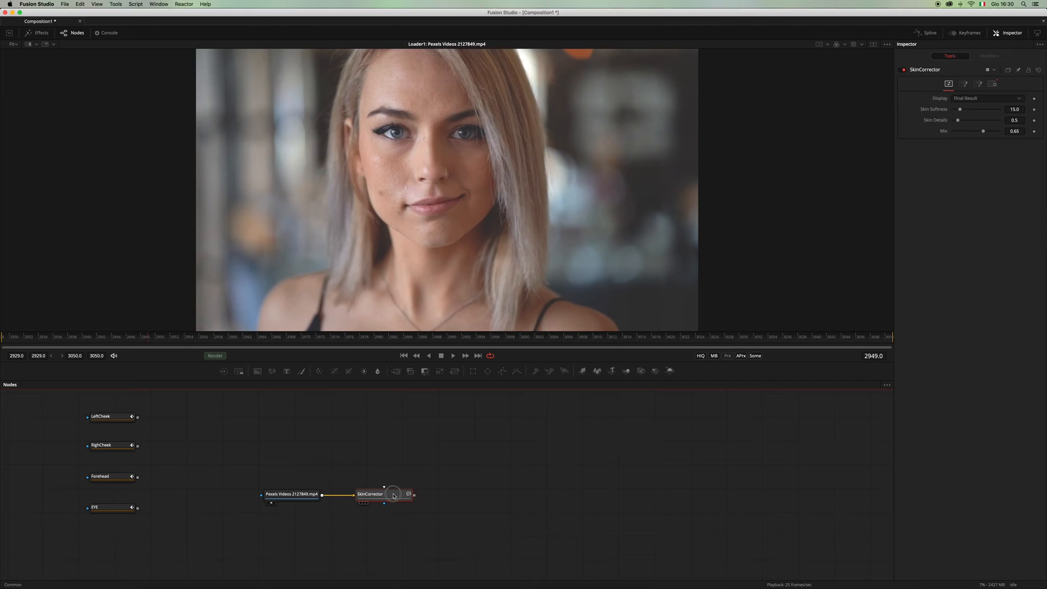
{"action": "key", "text": "1"}
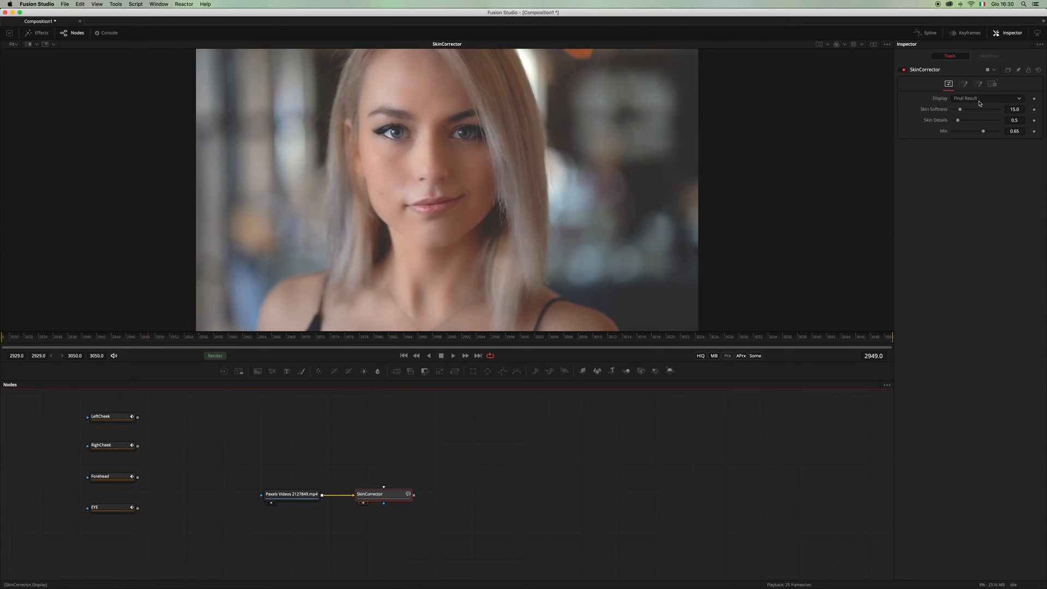
Step: Display the skin selection of the SkinCorrector and reset its color ranges
{"action": "left_click", "coordinate": [1020, 99]}
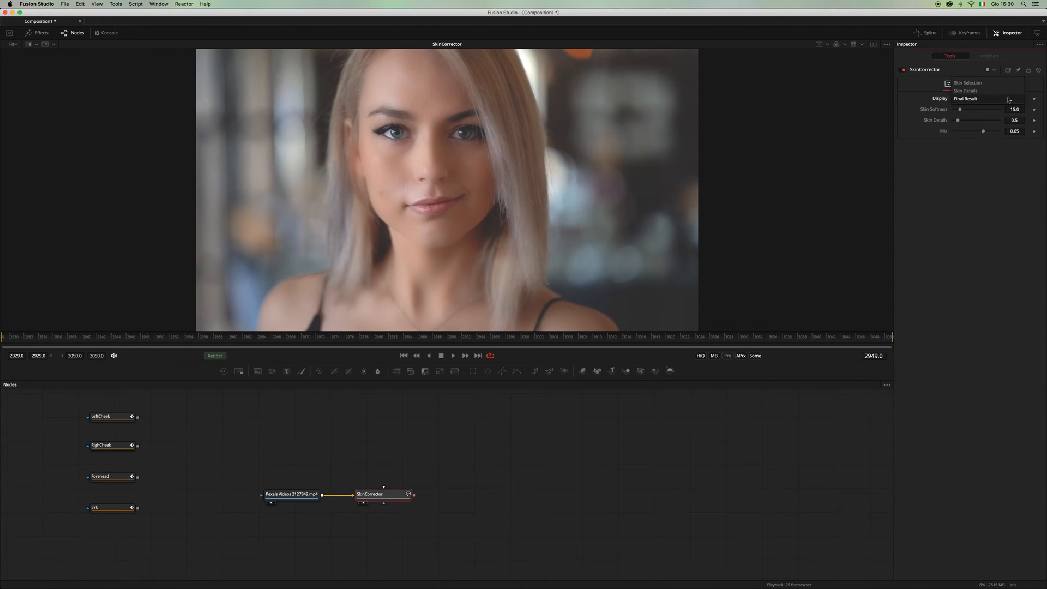
{"action": "left_click", "coordinate": [981, 86]}
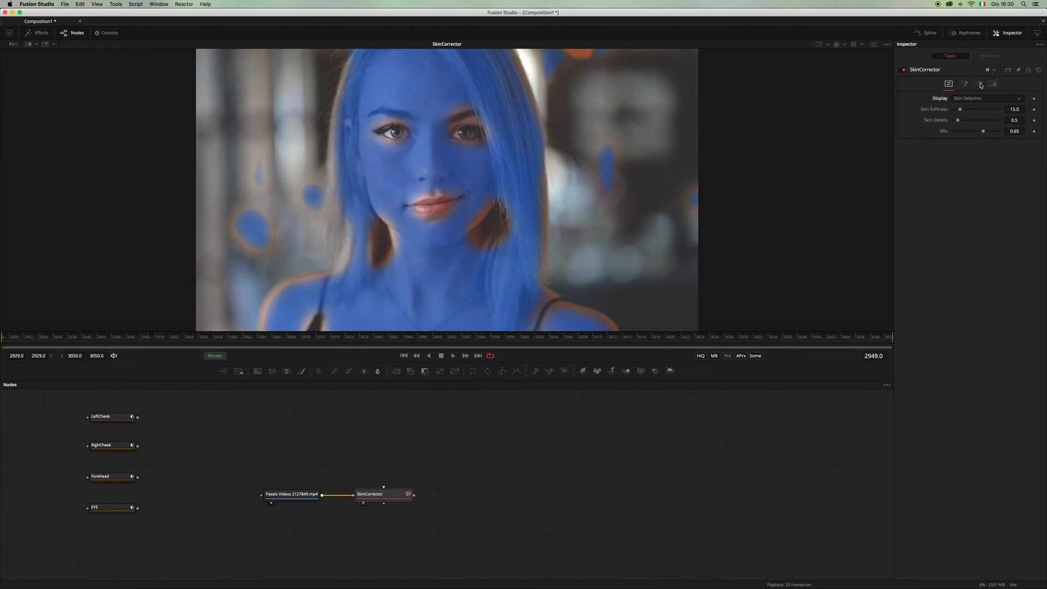
{"action": "left_click", "coordinate": [964, 85]}
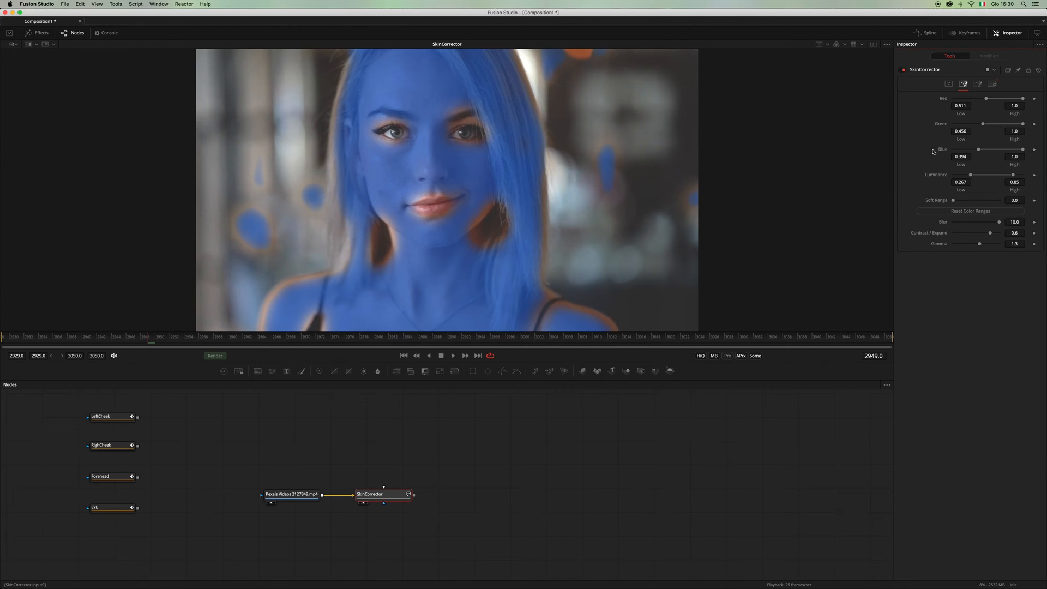
{"action": "left_click", "coordinate": [950, 214]}
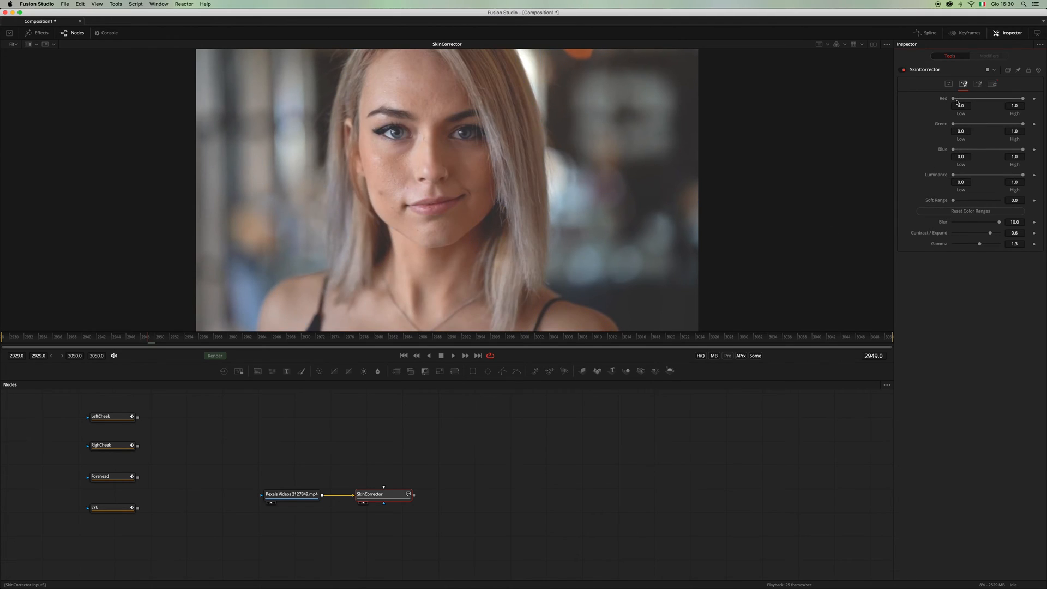
Step: Set the skin ranges to Red 0.536–0.594, Green 0.4576–0.483, Blue 0.417–0.494 and Luminance 0.25–0.9, with Soft Range 0.0031 and Gamma 1.1
{"action": "mouse_move", "coordinate": [957, 102]}
{"action": "left_mouse_down"}
{"action": "mouse_move", "coordinate": [1004, 102]}
{"action": "mouse_move", "coordinate": [961, 130]}
{"action": "mouse_move", "coordinate": [990, 124]}
{"action": "left_mouse_up"}
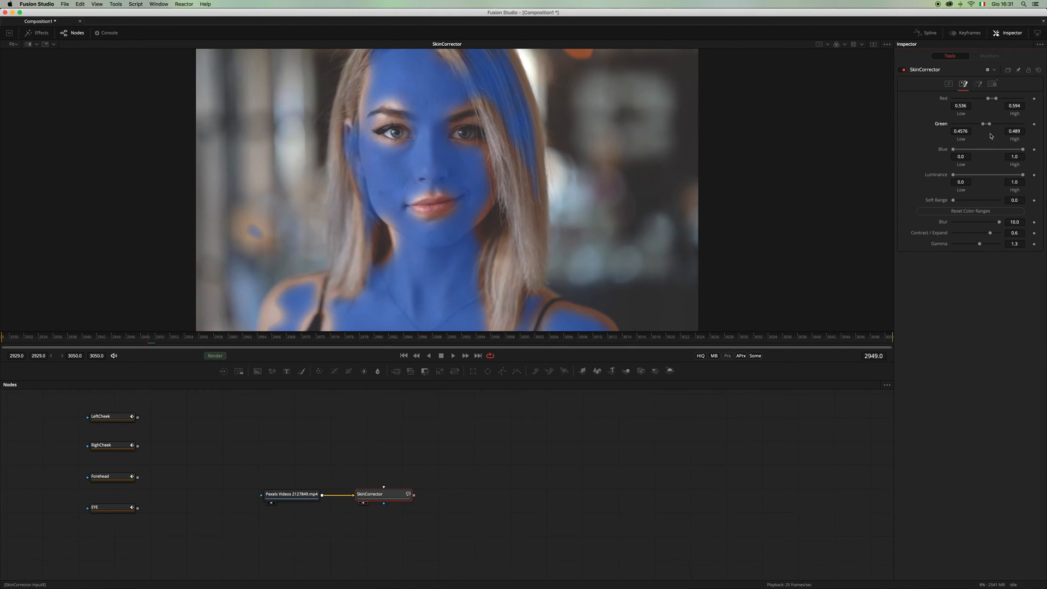
{"action": "left_click_drag", "start_coordinate": [990, 124], "coordinate": [1013, 183]}
{"action": "left_click_drag", "start_coordinate": [955, 200], "coordinate": [954, 201]}
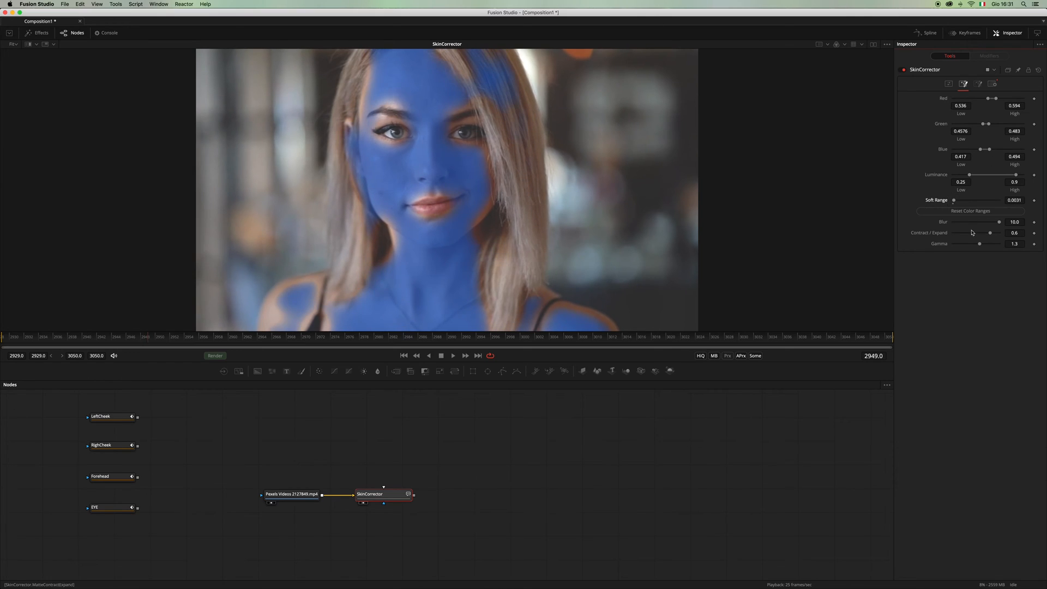
{"action": "left_click_drag", "start_coordinate": [980, 244], "coordinate": [978, 243]}
Step: Display the skin details and set their range to 0.794 low and 0.944 high with a Soft Edge of 0.00583
{"action": "left_click", "coordinate": [949, 83]}
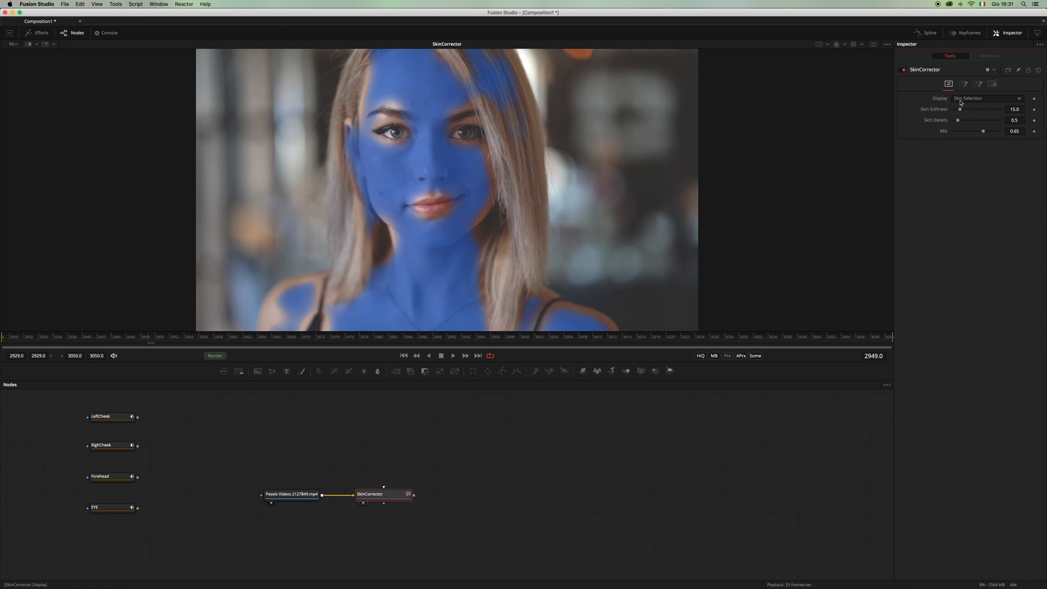
{"action": "left_click", "coordinate": [1020, 101]}
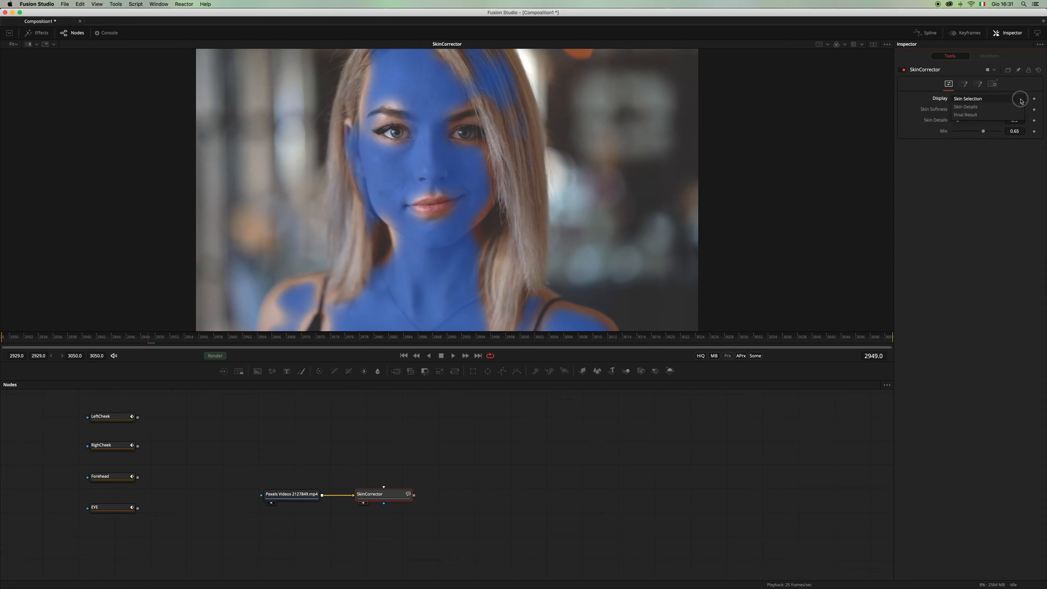
{"action": "left_click", "coordinate": [1011, 99]}
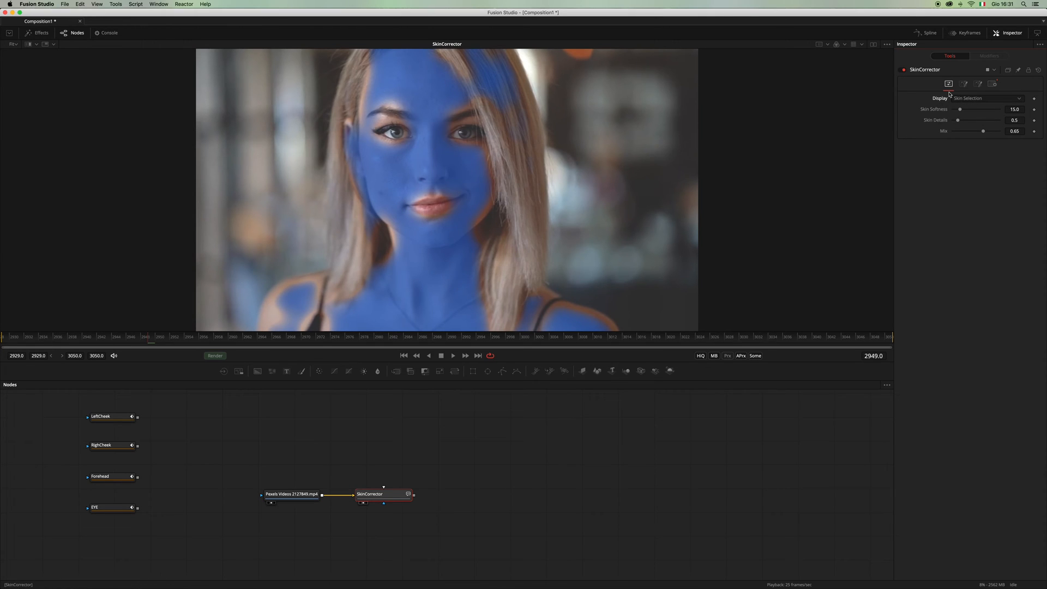
{"action": "left_click", "coordinate": [968, 98]}
{"action": "left_click", "coordinate": [966, 107]}
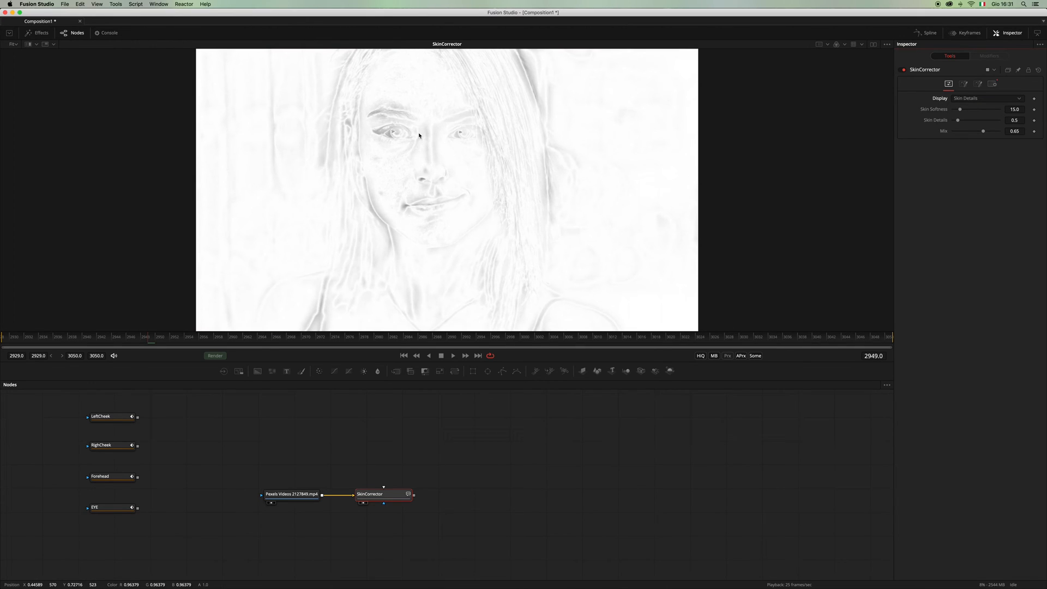
{"action": "left_click", "coordinate": [978, 84]}
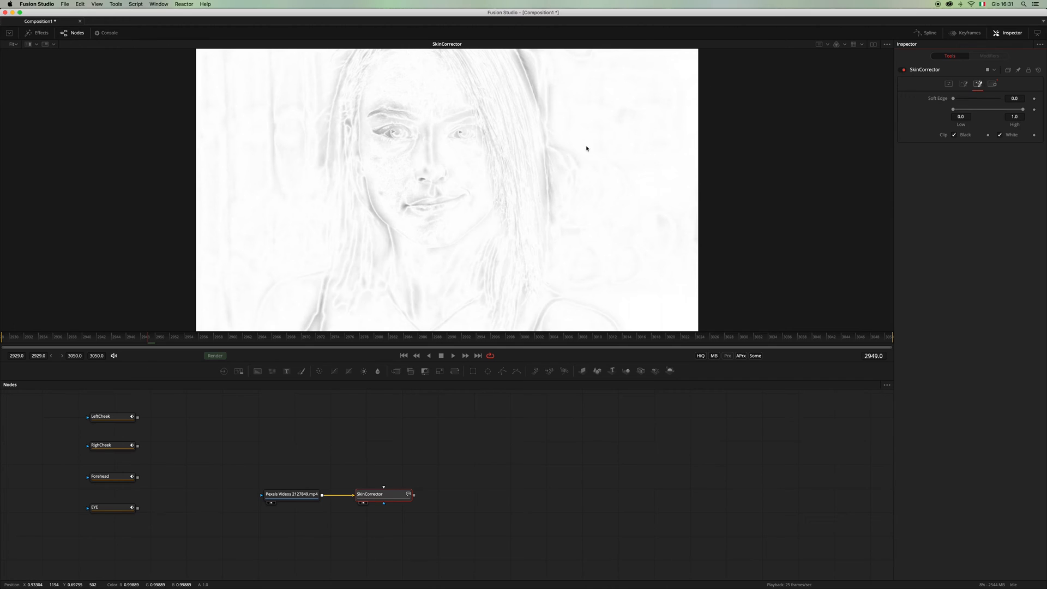
{"action": "left_click_drag", "start_coordinate": [953, 110], "coordinate": [1019, 110]}
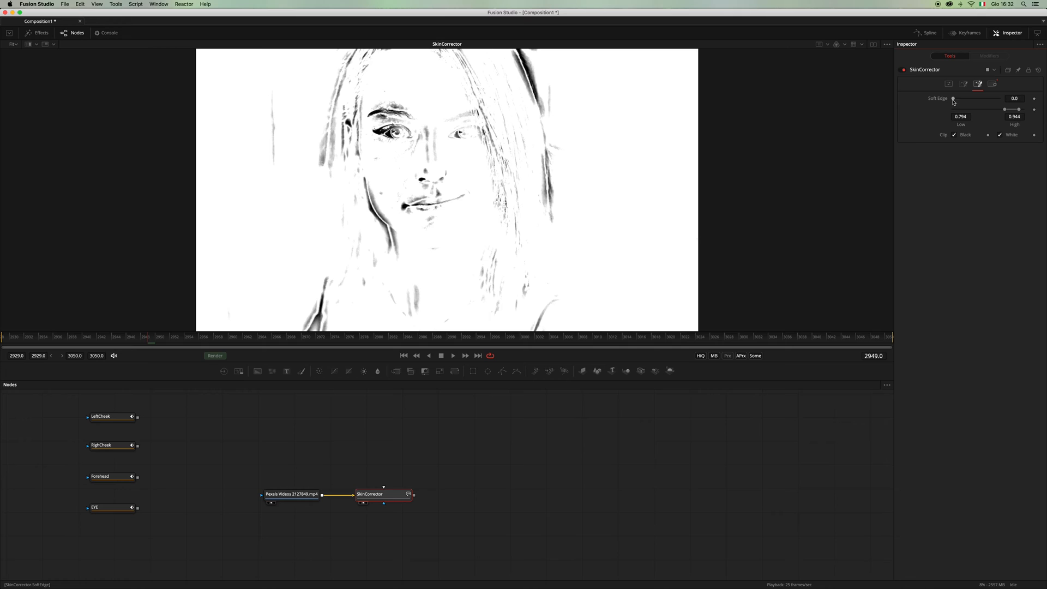
{"action": "left_click_drag", "start_coordinate": [954, 100], "coordinate": [968, 104]}
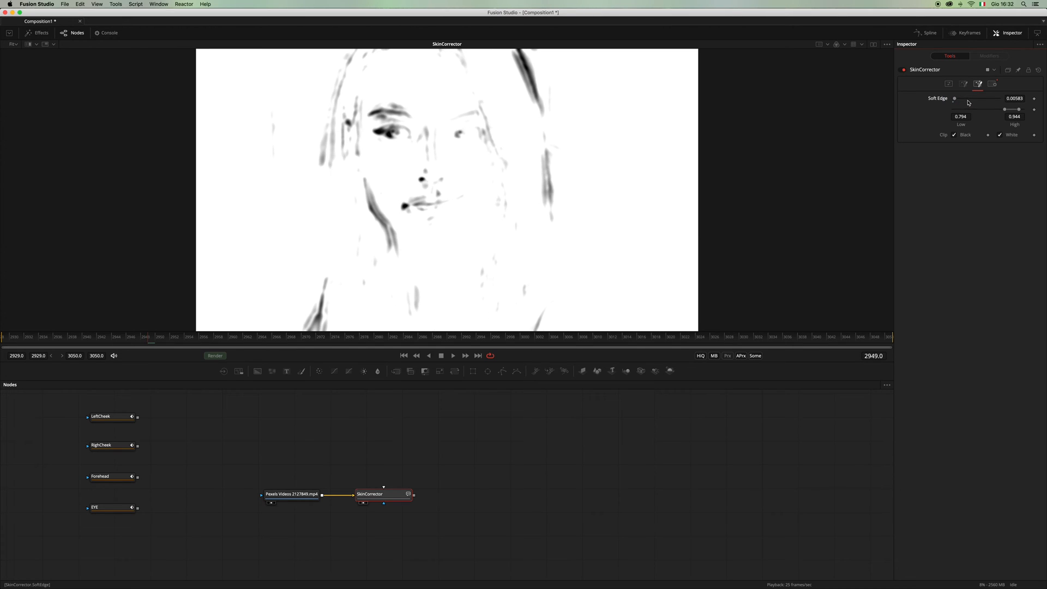
Step: Display the SkinCorrector's final result with Mix set to 0.512, and play the clip from its start
{"action": "left_click", "coordinate": [949, 84]}
{"action": "left_click", "coordinate": [965, 99]}
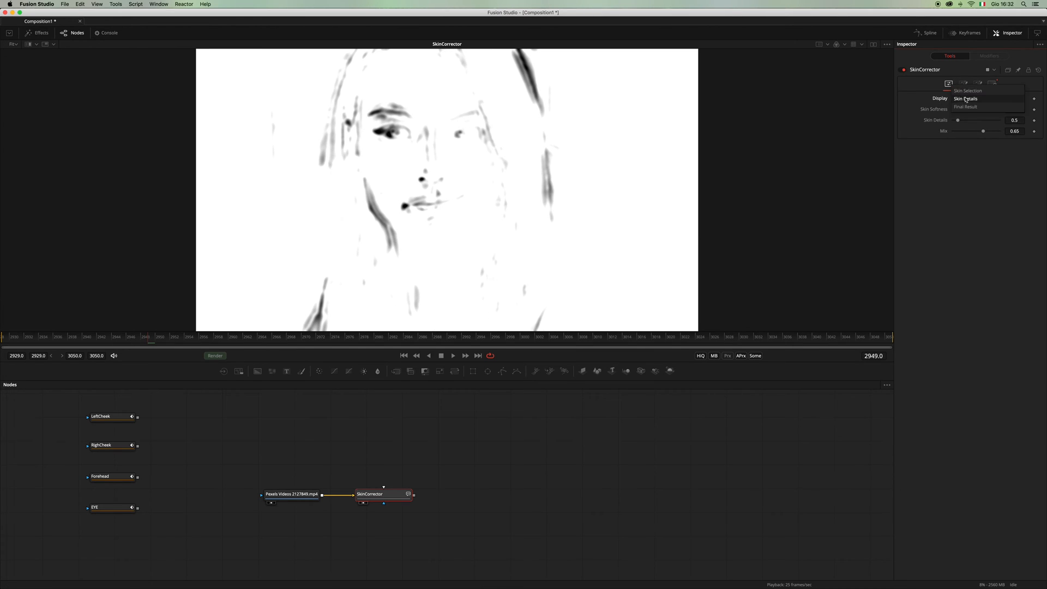
{"action": "left_click", "coordinate": [968, 107]}
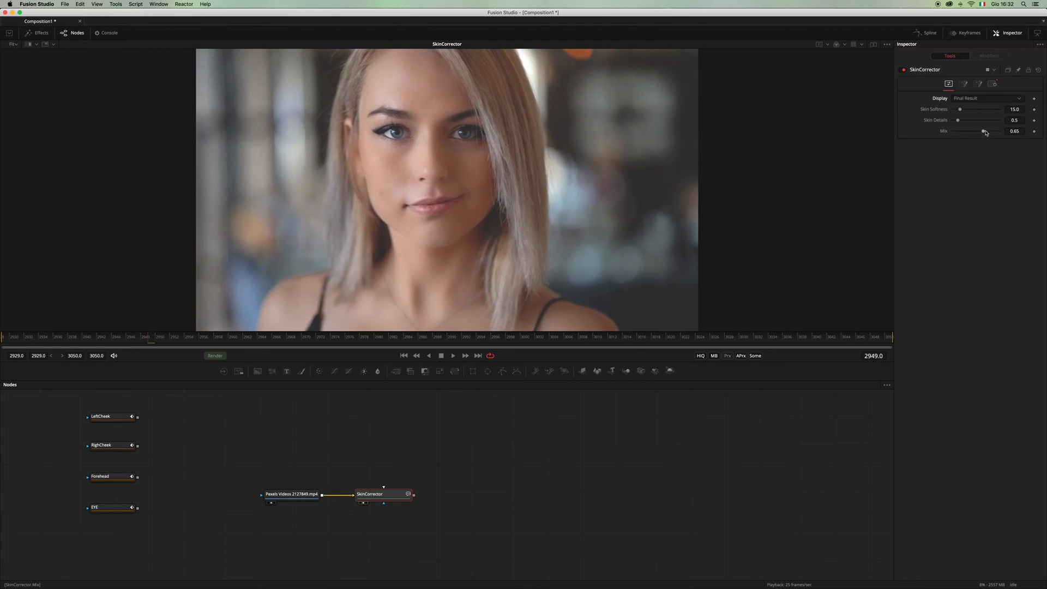
{"action": "left_click_drag", "start_coordinate": [986, 133], "coordinate": [979, 137]}
{"action": "left_click", "coordinate": [406, 356]}
{"action": "left_click", "coordinate": [456, 356]}
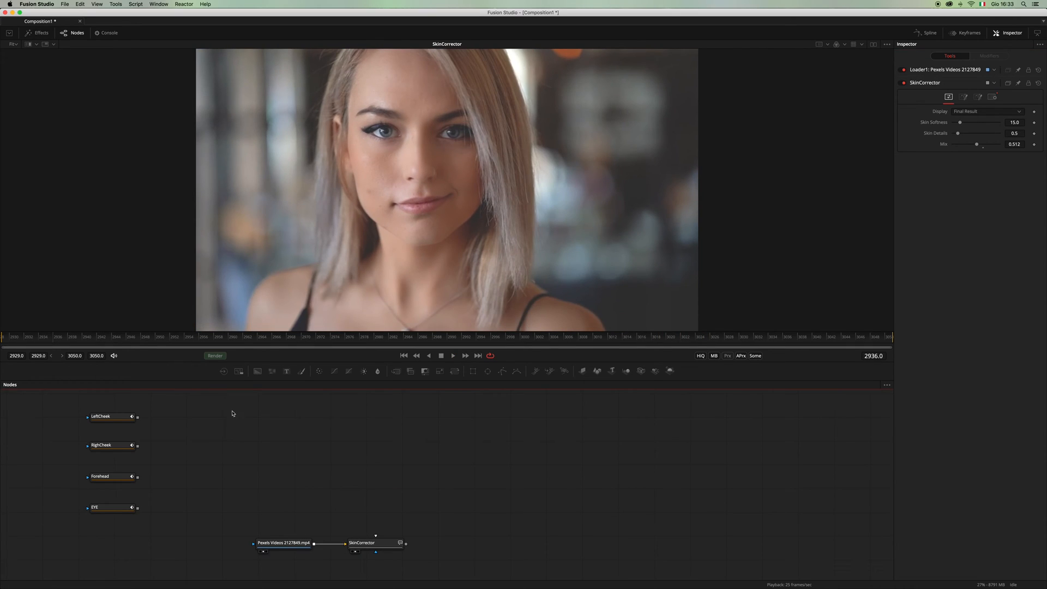
Step: Move the LeftCheek, RighCheek, Forehead and EYE mask nodes together to just above the SkinCorrector node
{"action": "left_click_drag", "start_coordinate": [197, 408], "coordinate": [58, 533]}
{"action": "left_click_drag", "start_coordinate": [123, 508], "coordinate": [388, 502]}
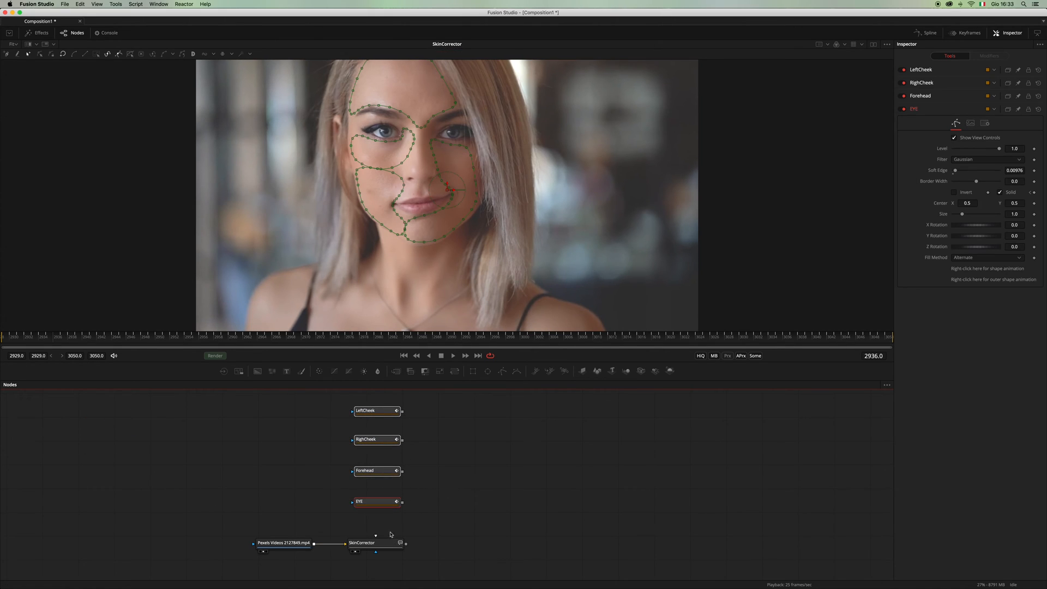
{"action": "left_click", "coordinate": [427, 505]}
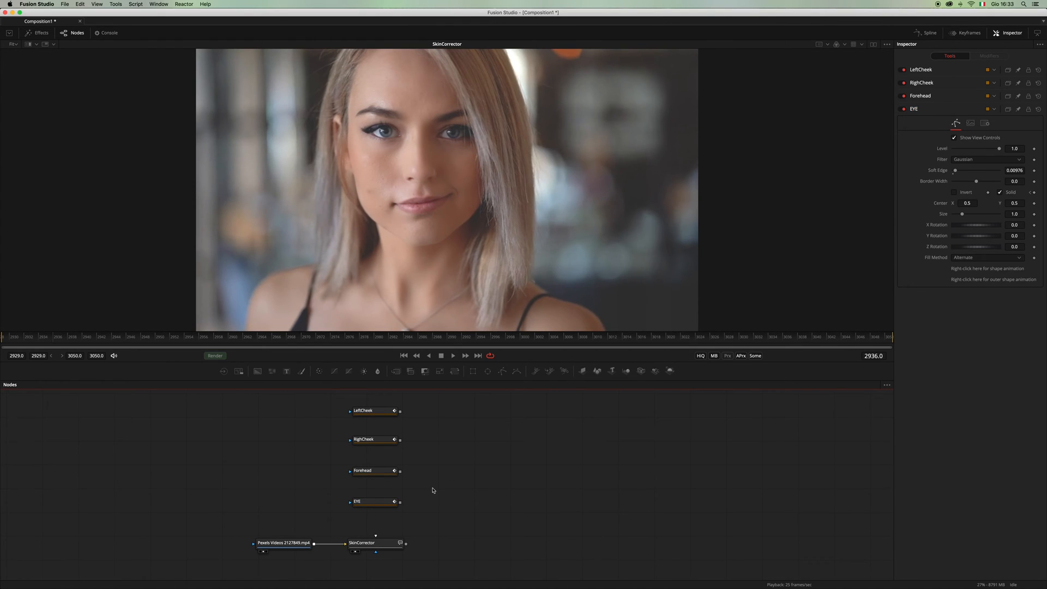
{"action": "left_click", "coordinate": [382, 506]}
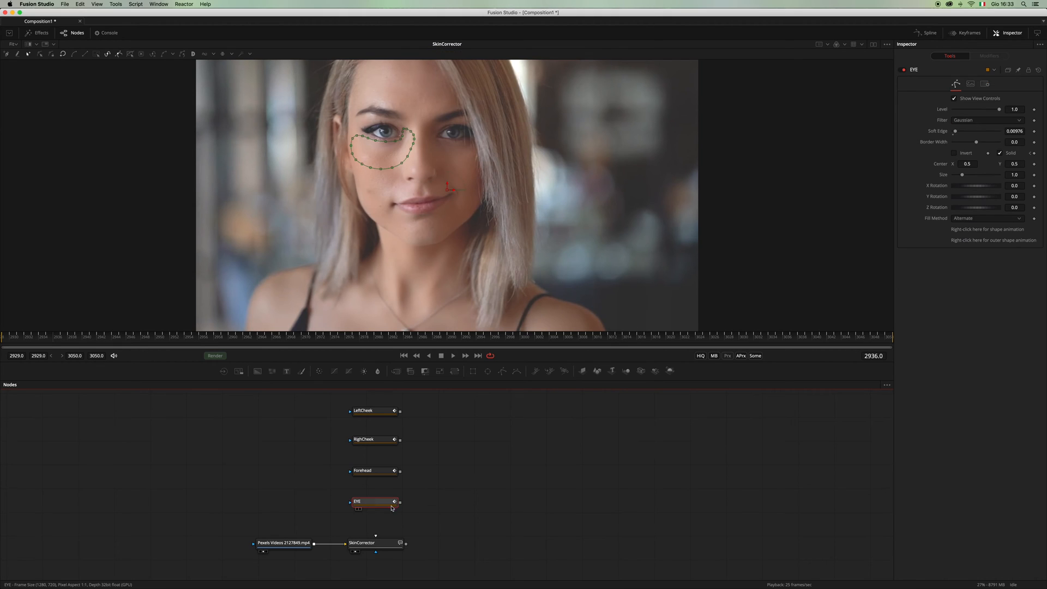
Step: Switch the SkinCorrector back to the skin selection display and clear its color ranges to the full 0.0–1.0 span
{"action": "left_click", "coordinate": [374, 543]}
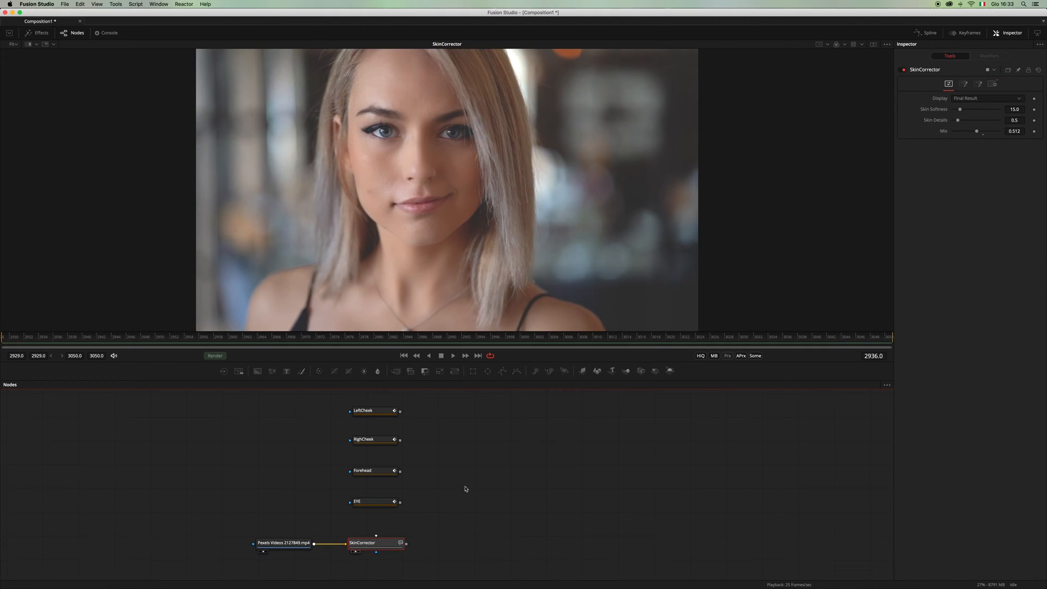
{"action": "left_click", "coordinate": [966, 101]}
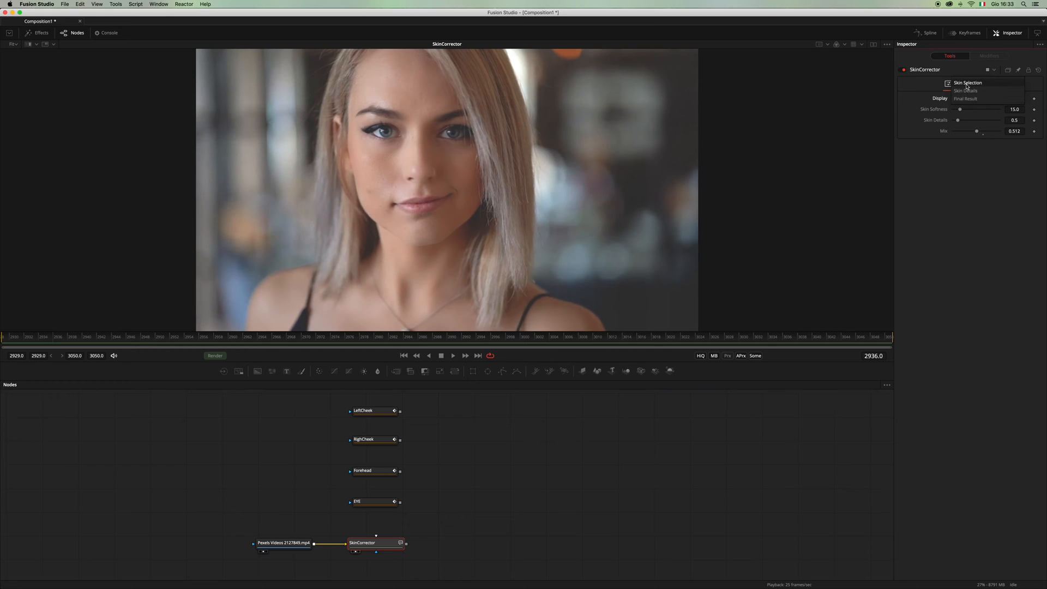
{"action": "left_click", "coordinate": [967, 87]}
{"action": "left_click", "coordinate": [966, 85]}
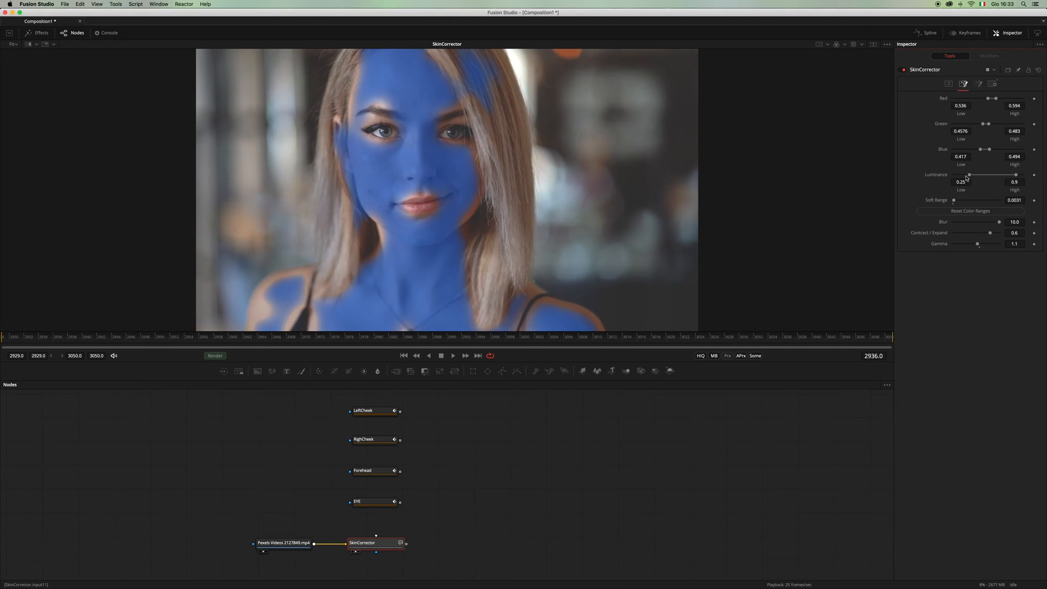
{"action": "left_click", "coordinate": [967, 211]}
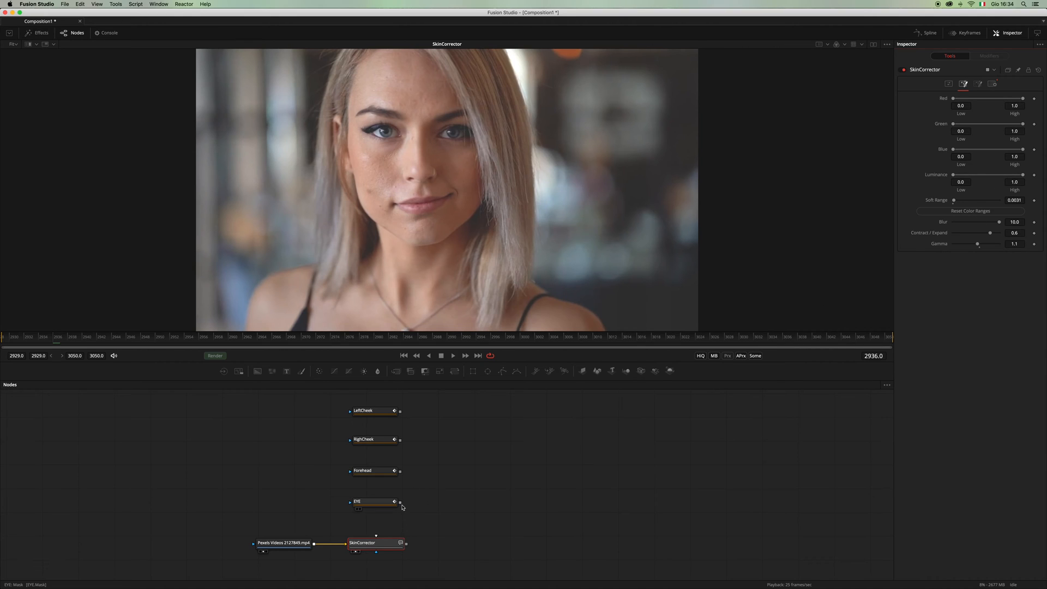
Step: Connect the EYE mask to the SkinCorrector node and switch the display to Final Result
{"action": "mouse_move", "coordinate": [401, 503]}
{"action": "left_mouse_down"}
{"action": "mouse_move", "coordinate": [376, 538]}
{"action": "mouse_move", "coordinate": [398, 511]}
{"action": "left_mouse_up"}
{"action": "left_click", "coordinate": [949, 83]}
{"action": "left_click", "coordinate": [982, 98]}
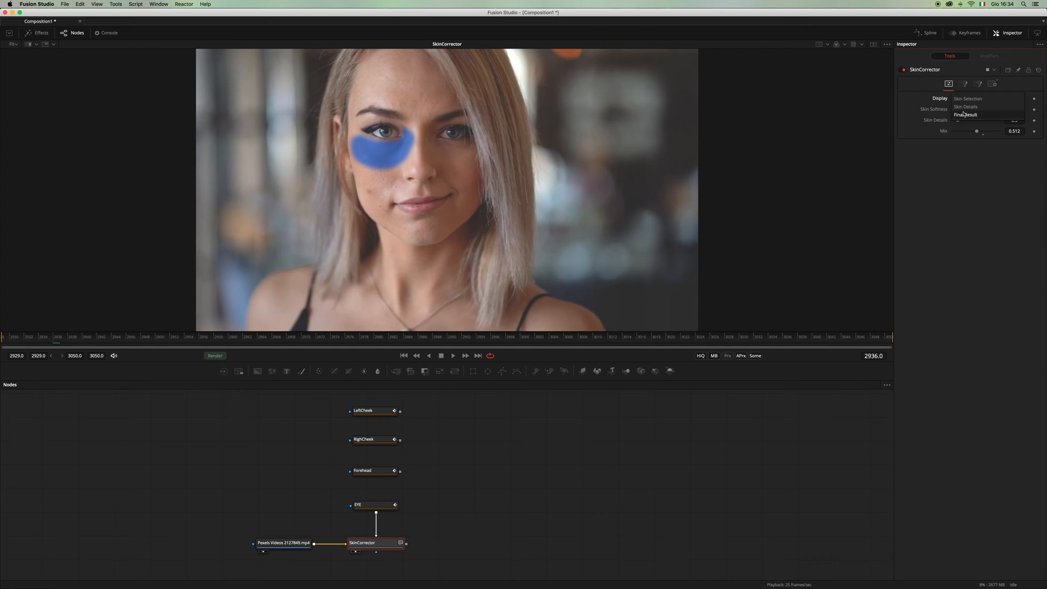
{"action": "left_click", "coordinate": [965, 115]}
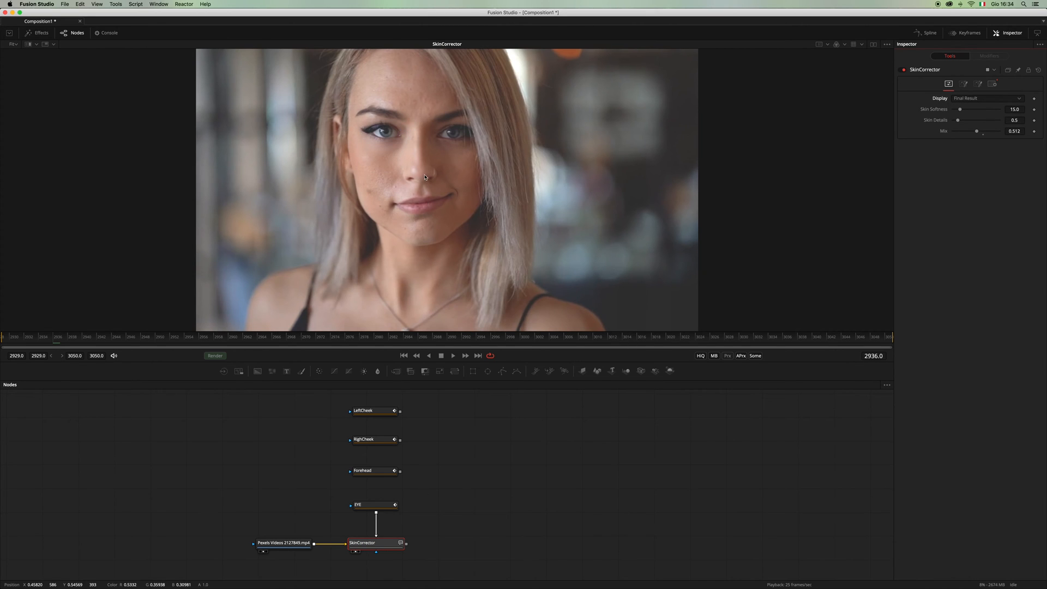
Step: Set the SkinCorrector's Skin Softness to 17.3, Skin Details to 0.354 and Mix to 0.669
{"action": "scroll", "coordinate": [445, 171], "scroll_direction": "up", "scroll_amount": 6}
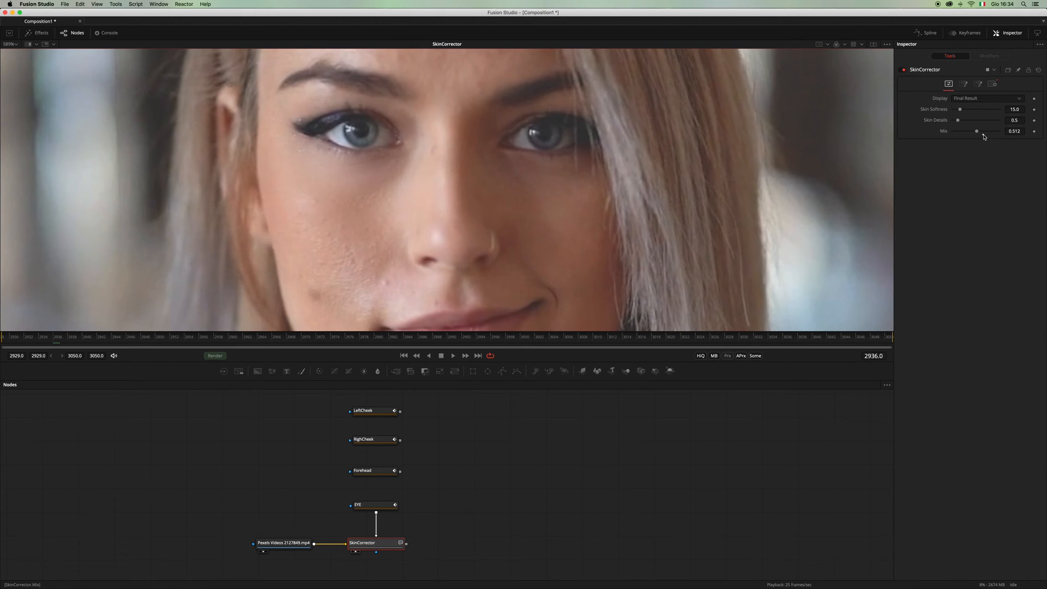
{"action": "left_click", "coordinate": [985, 132]}
{"action": "left_click", "coordinate": [962, 111]}
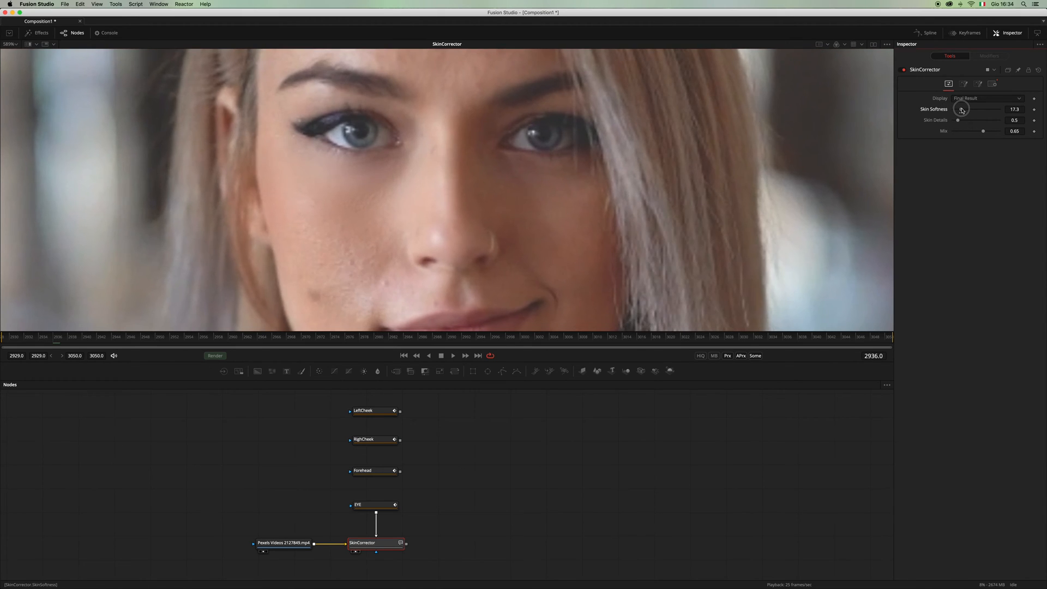
{"action": "left_click", "coordinate": [958, 120]}
{"action": "left_click_drag", "start_coordinate": [959, 121], "coordinate": [986, 132]}
{"action": "scroll", "coordinate": [546, 203], "scroll_direction": "down", "scroll_amount": 1}
{"action": "scroll", "coordinate": [547, 204], "scroll_direction": "down", "scroll_amount": 5}
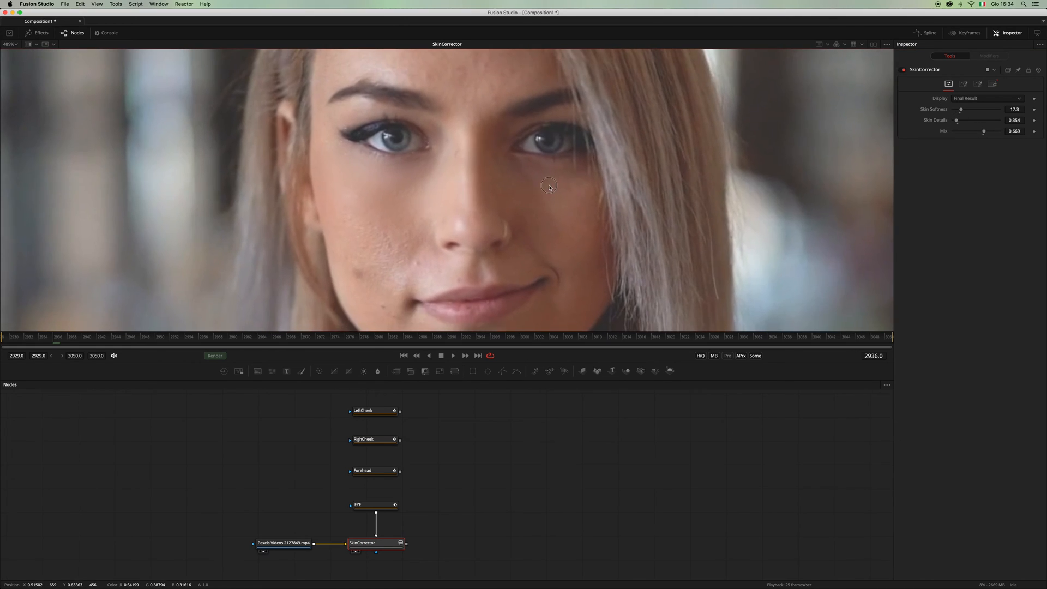
Step: Connect the Forehead mask into the EYE mask node and check the forehead in the viewer
{"action": "left_click", "coordinate": [388, 506]}
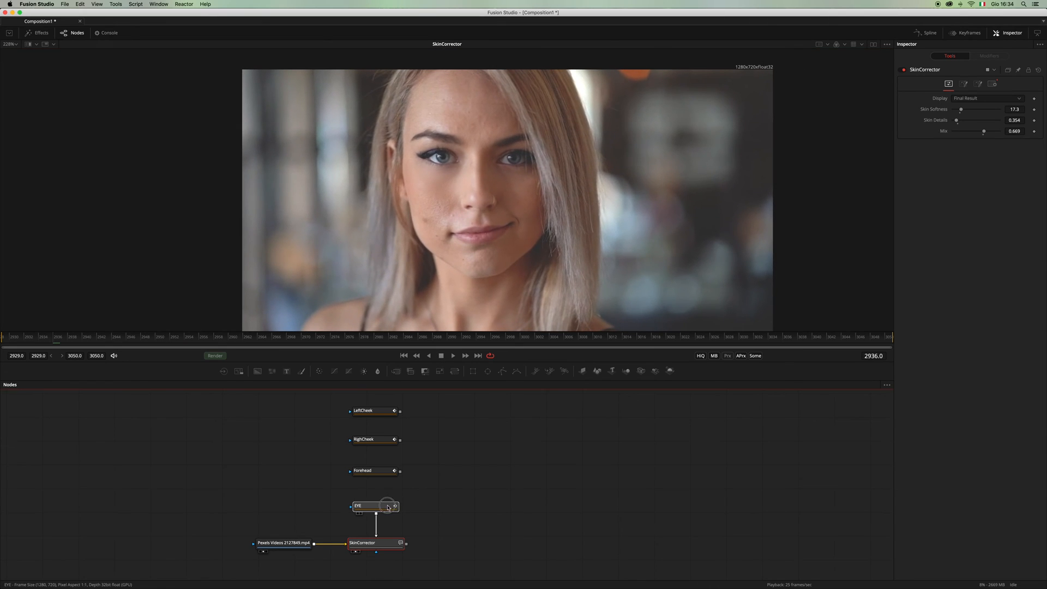
{"action": "left_click", "coordinate": [382, 471]}
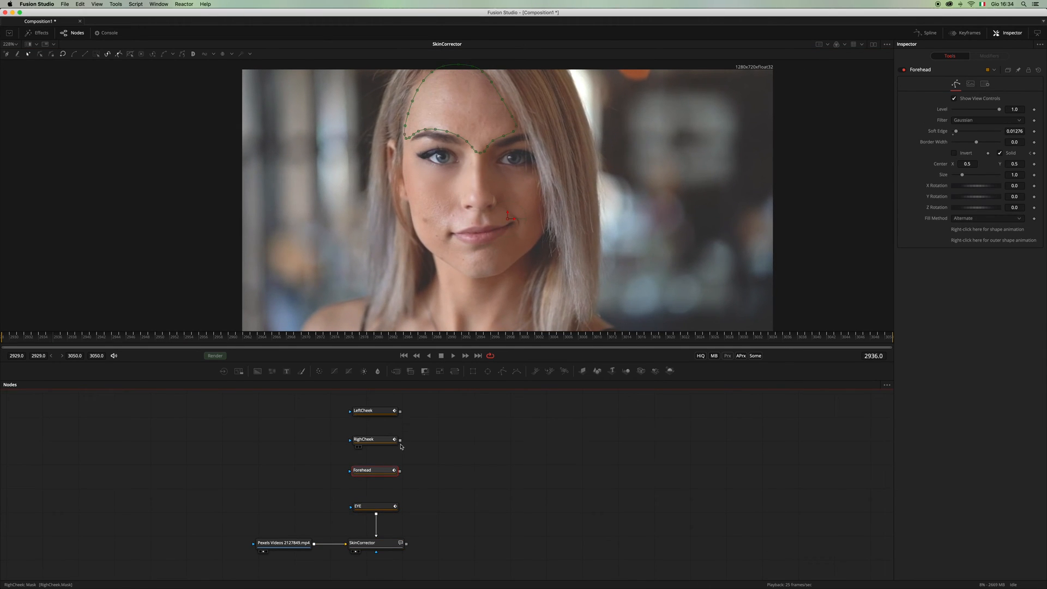
{"action": "left_click_drag", "start_coordinate": [401, 471], "coordinate": [377, 506]}
{"action": "left_click", "coordinate": [432, 499]}
{"action": "scroll", "coordinate": [466, 113], "scroll_direction": "up", "scroll_amount": 3}
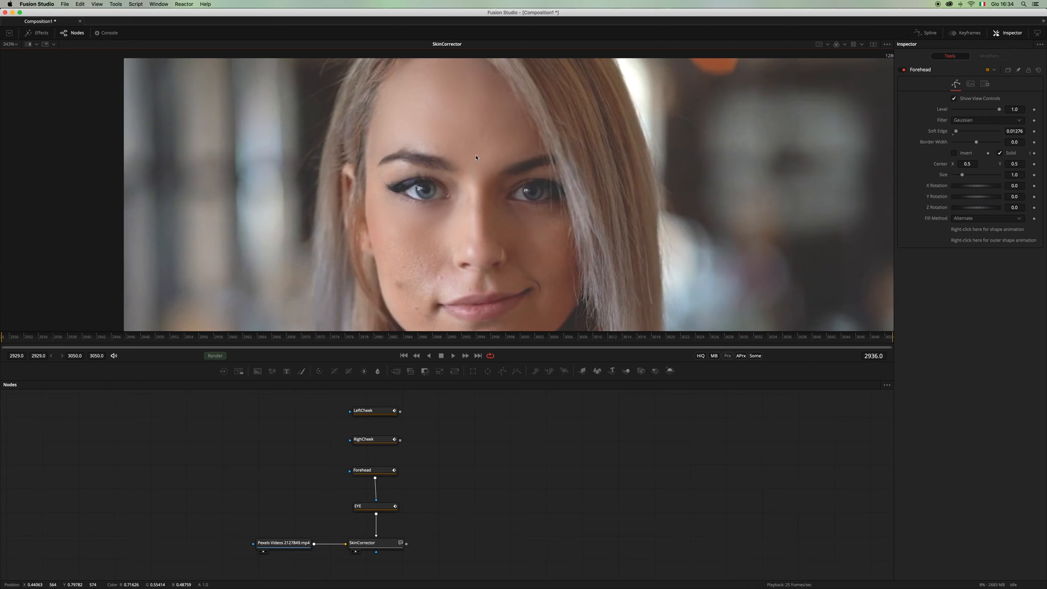
Step: Lower the Forehead mask's Level to 0.693
{"action": "left_click", "coordinate": [396, 471]}
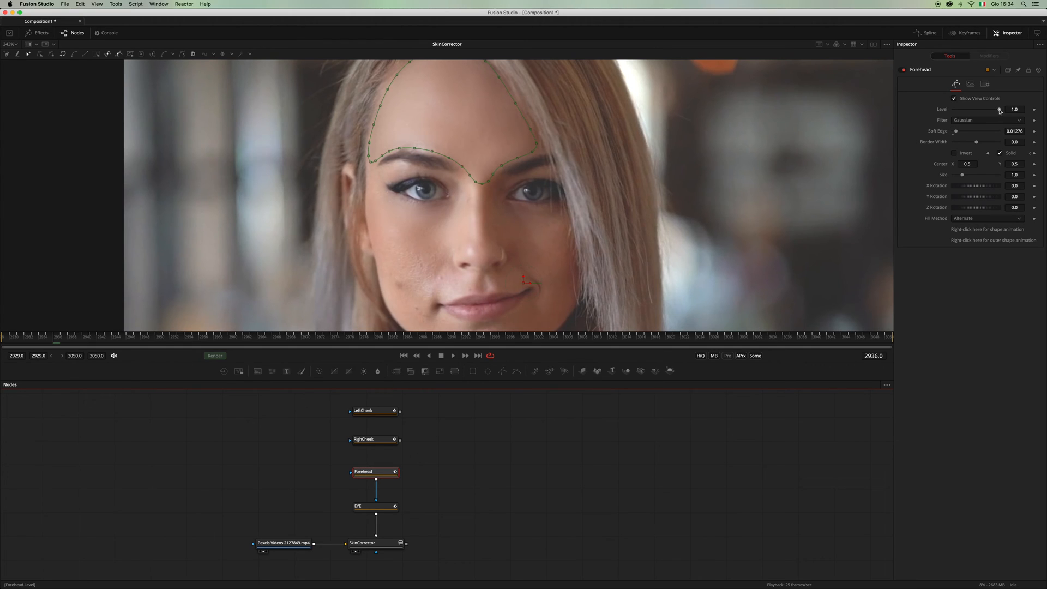
{"action": "mouse_move", "coordinate": [1000, 111]}
{"action": "left_mouse_down"}
{"action": "mouse_move", "coordinate": [947, 115]}
{"action": "mouse_move", "coordinate": [986, 116]}
{"action": "left_mouse_up"}
{"action": "left_click", "coordinate": [489, 473]}
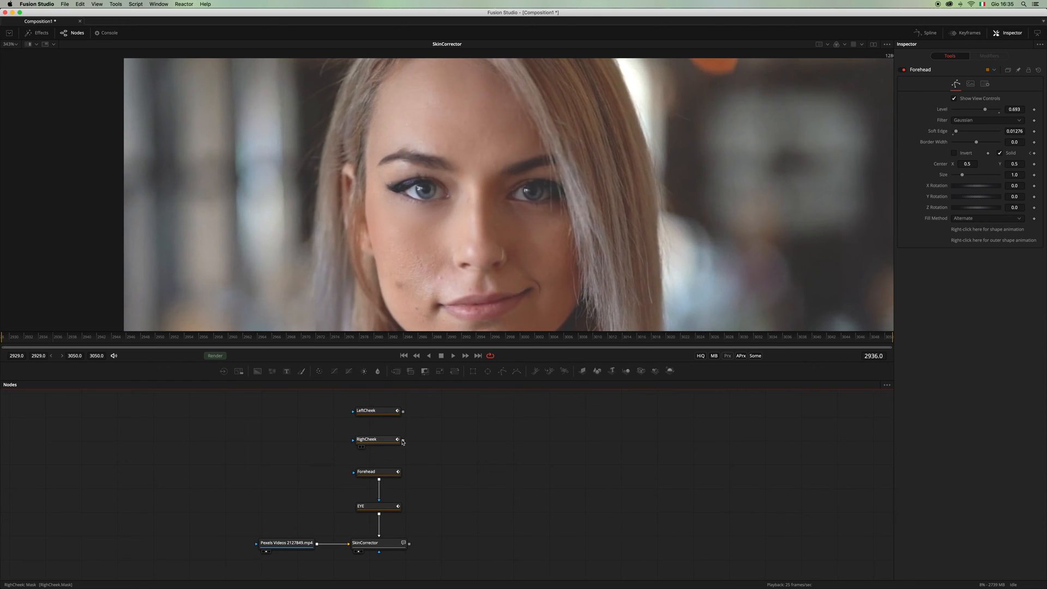
Step: Connect the RighCheek mask into the Forehead mask node and set the RighCheek Level to 0.732
{"action": "left_click_drag", "start_coordinate": [403, 442], "coordinate": [366, 472]}
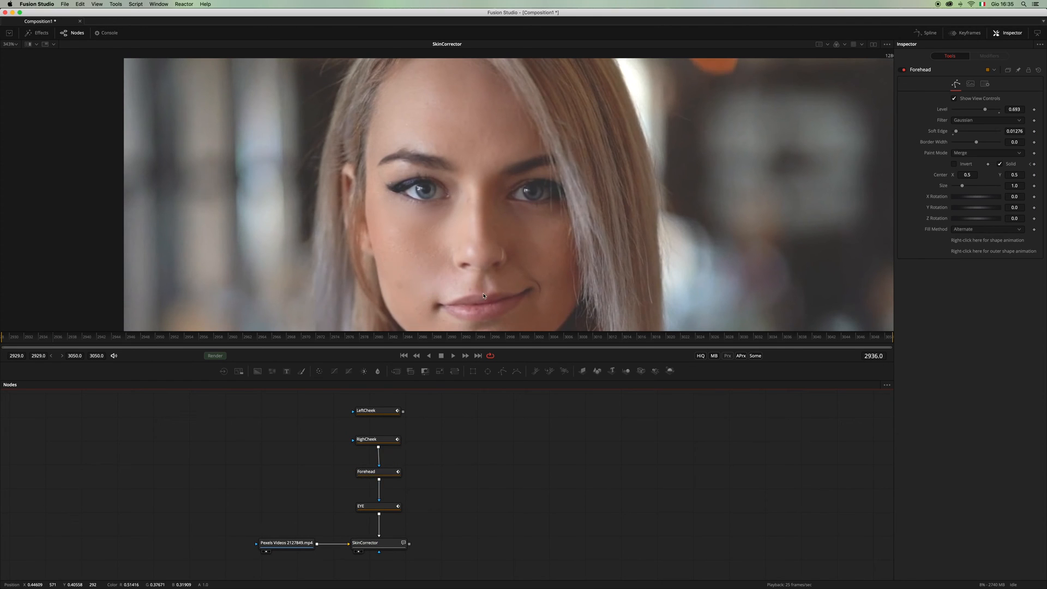
{"action": "left_click_drag", "start_coordinate": [484, 296], "coordinate": [467, 222]}
{"action": "scroll", "coordinate": [463, 220], "scroll_direction": "up", "scroll_amount": 3}
{"action": "left_click", "coordinate": [389, 441]}
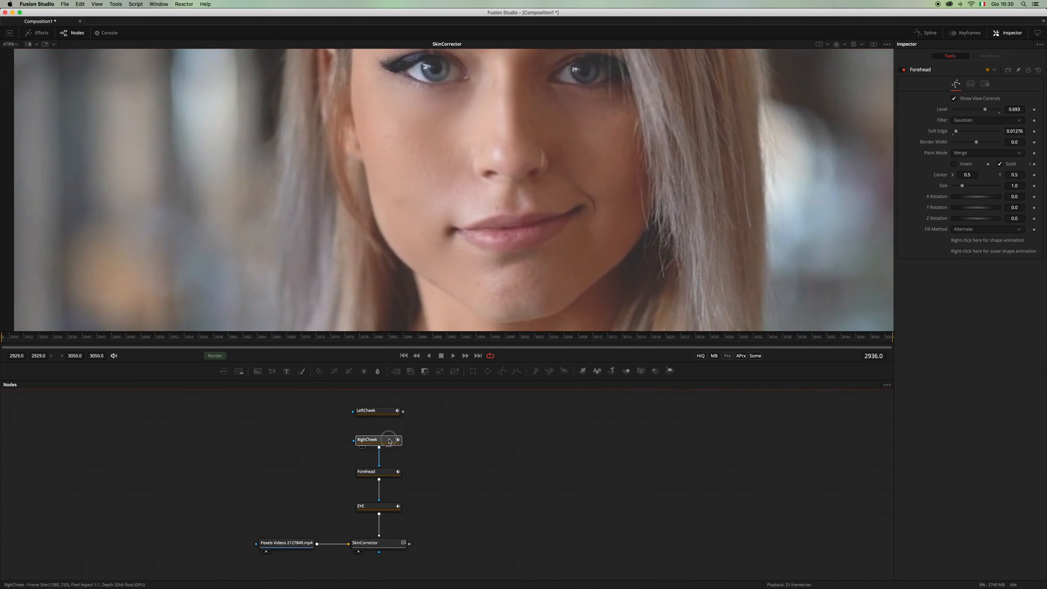
{"action": "mouse_move", "coordinate": [1000, 109]}
{"action": "left_mouse_down"}
{"action": "mouse_move", "coordinate": [963, 113]}
{"action": "mouse_move", "coordinate": [986, 116]}
{"action": "left_mouse_up"}
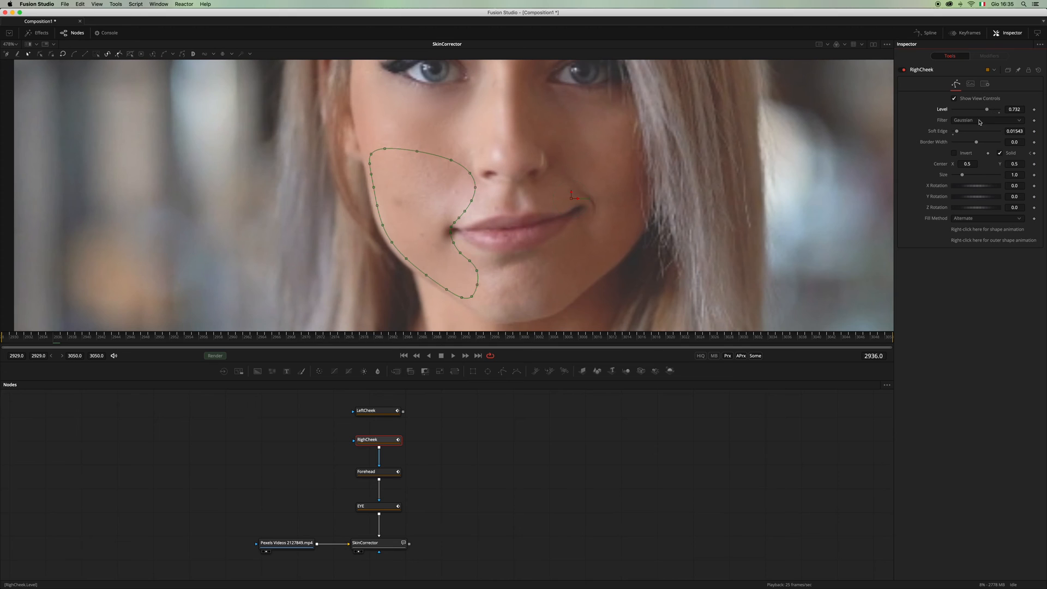
{"action": "left_click", "coordinate": [444, 455]}
Step: Connect the LeftCheek mask into the RighCheek mask node and set the LeftCheek Level to 0.63
{"action": "scroll", "coordinate": [419, 446], "scroll_direction": "up", "scroll_amount": 1}
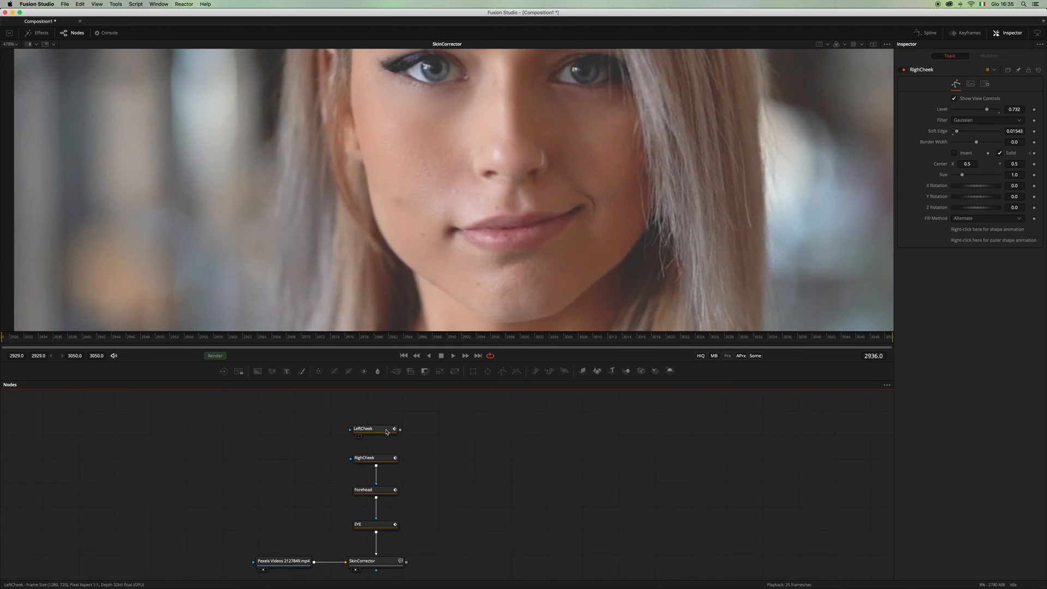
{"action": "left_click", "coordinate": [399, 431]}
{"action": "left_click_drag", "start_coordinate": [395, 438], "coordinate": [374, 459]}
{"action": "left_click", "coordinate": [449, 473]}
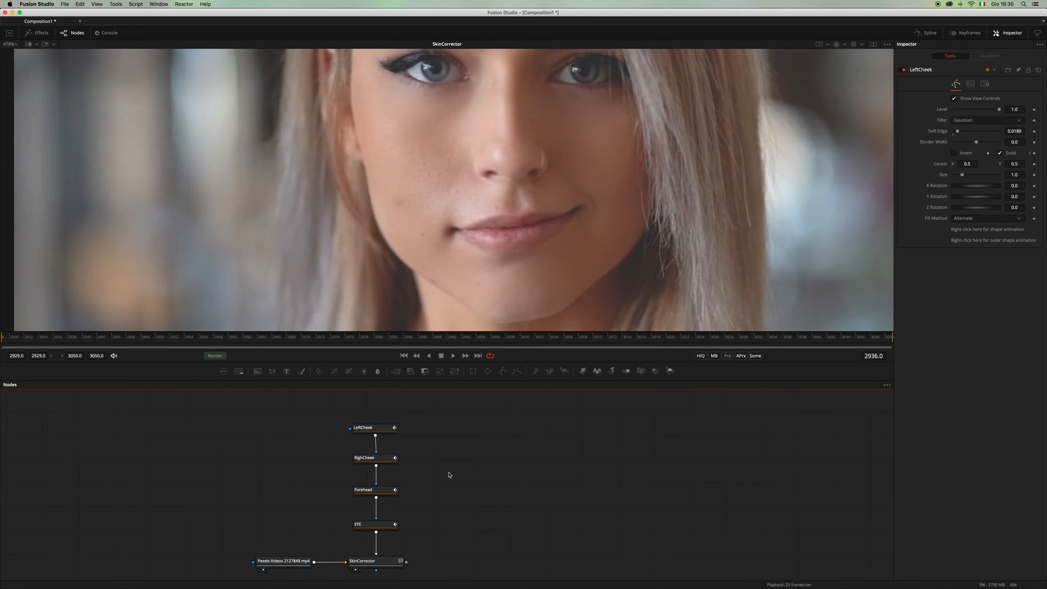
{"action": "left_click", "coordinate": [385, 431]}
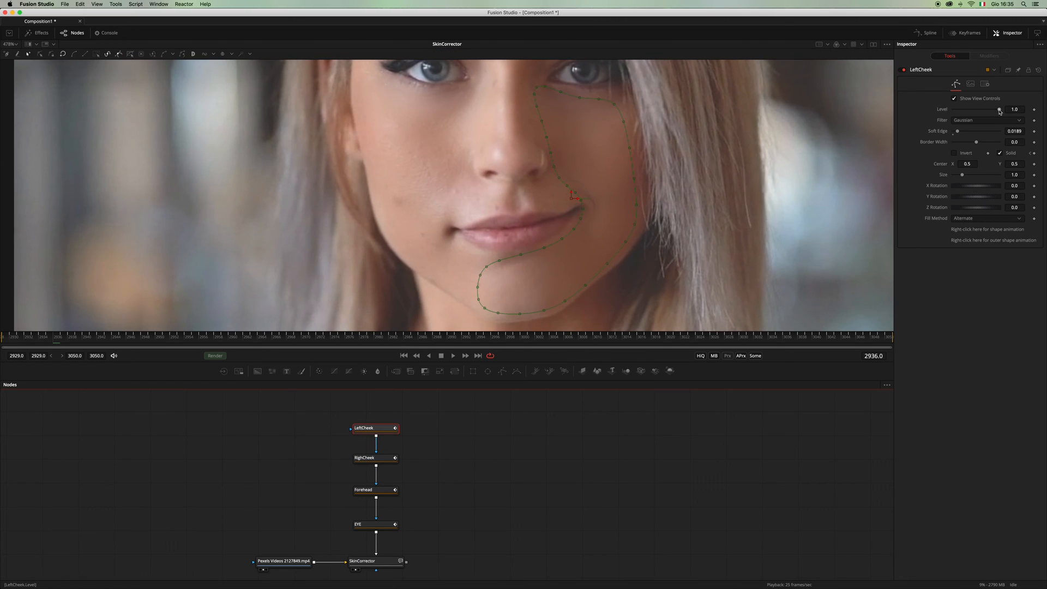
{"action": "mouse_move", "coordinate": [1000, 112]}
{"action": "left_mouse_down"}
{"action": "mouse_move", "coordinate": [960, 114]}
{"action": "mouse_move", "coordinate": [983, 118]}
{"action": "left_mouse_up"}
{"action": "left_click", "coordinate": [430, 412]}
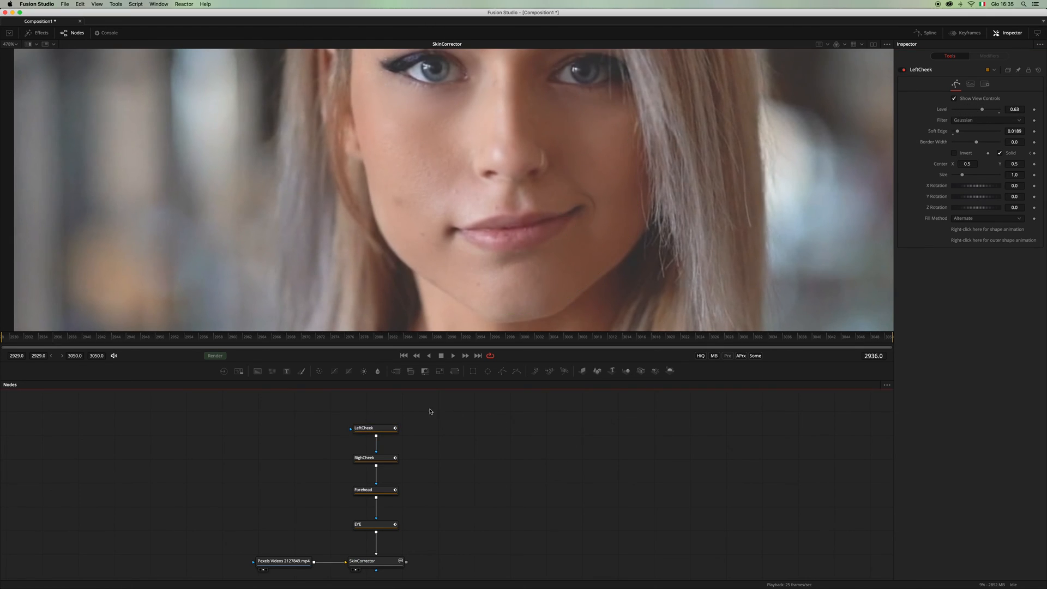
{"action": "left_click", "coordinate": [391, 461]}
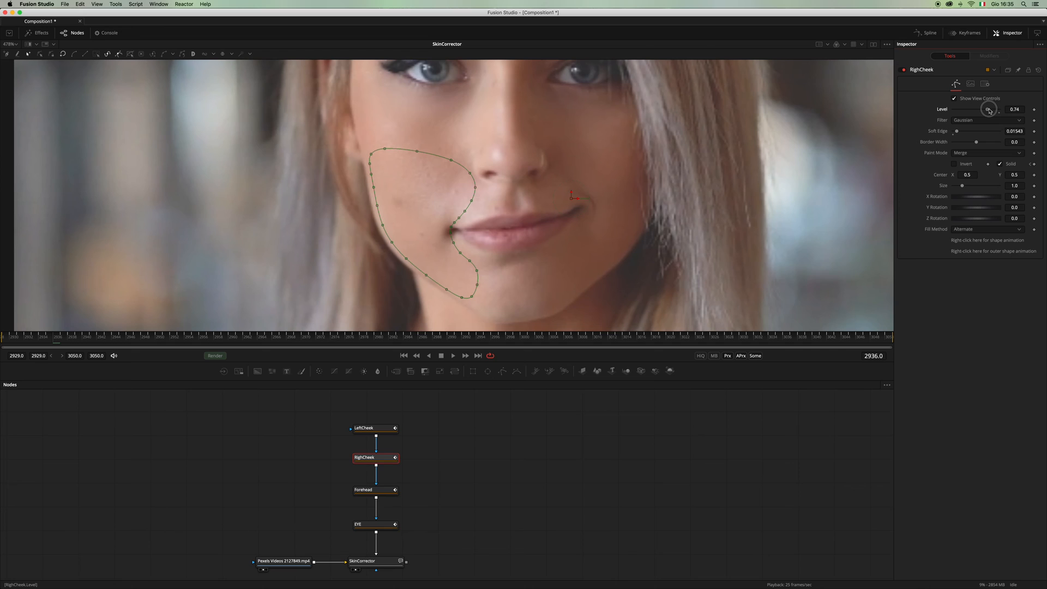
{"action": "left_click", "coordinate": [479, 457]}
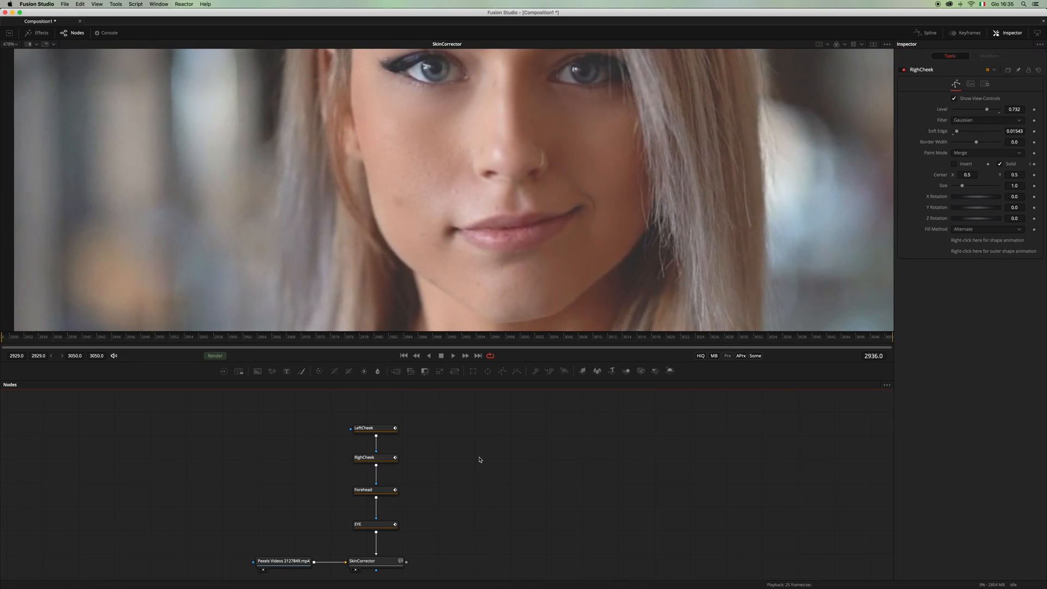
Step: Set the SkinCorrector's Skin Details to 0.433 and check the whole face in the viewer
{"action": "left_click", "coordinate": [382, 565]}
{"action": "left_click_drag", "start_coordinate": [431, 516], "coordinate": [430, 499]}
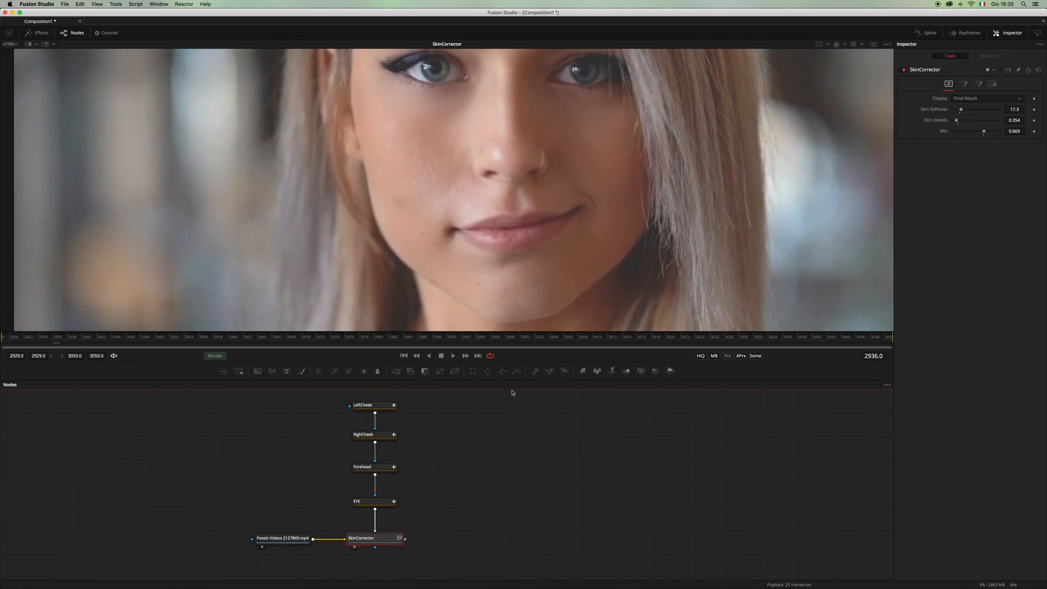
{"action": "left_click_drag", "start_coordinate": [958, 121], "coordinate": [957, 121]}
{"action": "scroll", "coordinate": [517, 219], "scroll_direction": "down", "scroll_amount": 4}
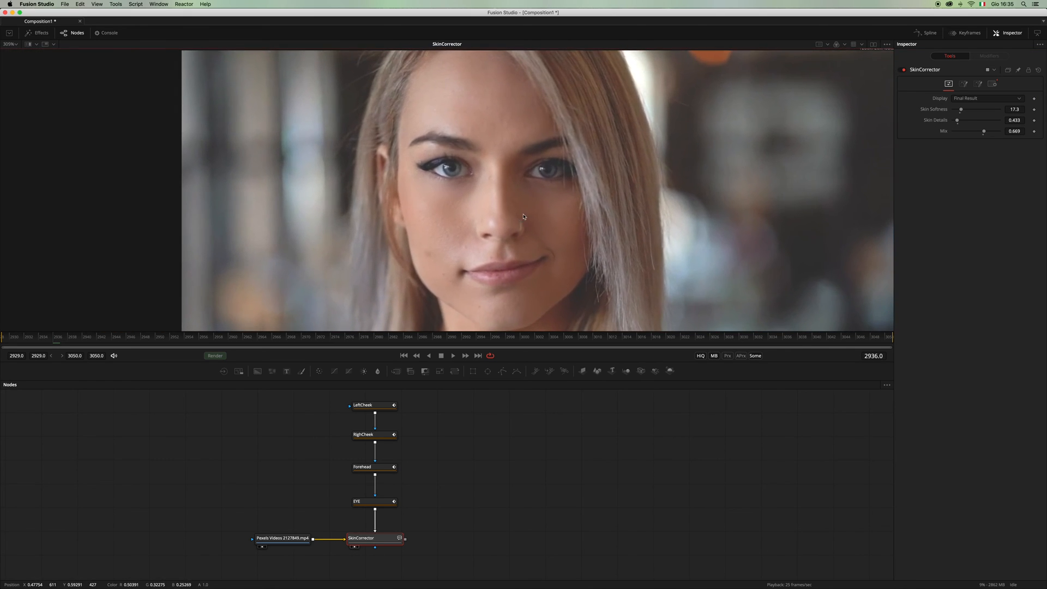
{"action": "scroll", "coordinate": [869, 160], "scroll_direction": "down", "scroll_amount": 1}
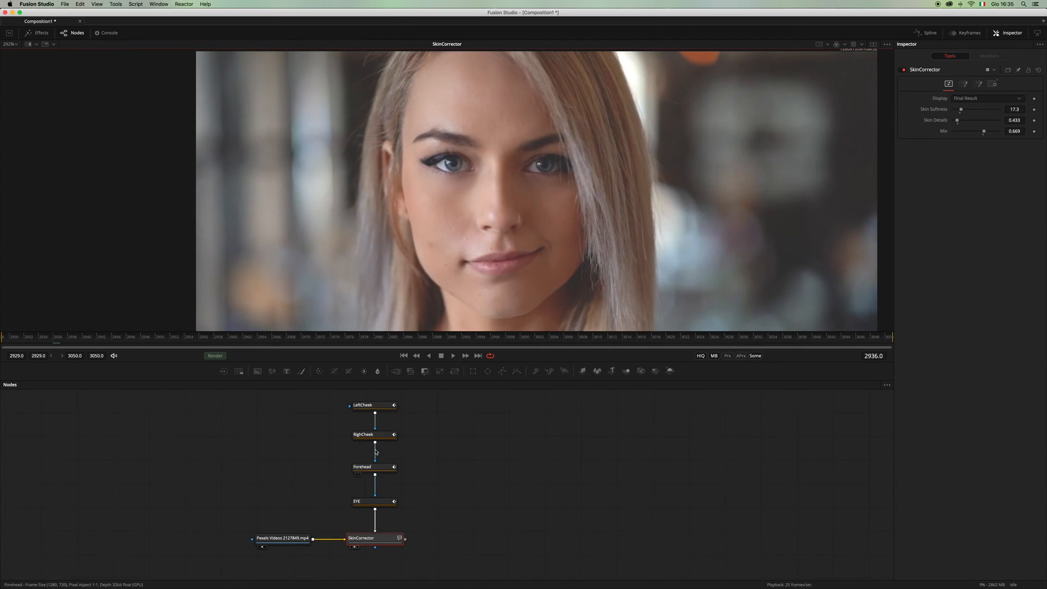
Step: Raise the Forehead mask's Level to 0.709
{"action": "left_click", "coordinate": [366, 467]}
{"action": "left_click_drag", "start_coordinate": [982, 113], "coordinate": [988, 111]}
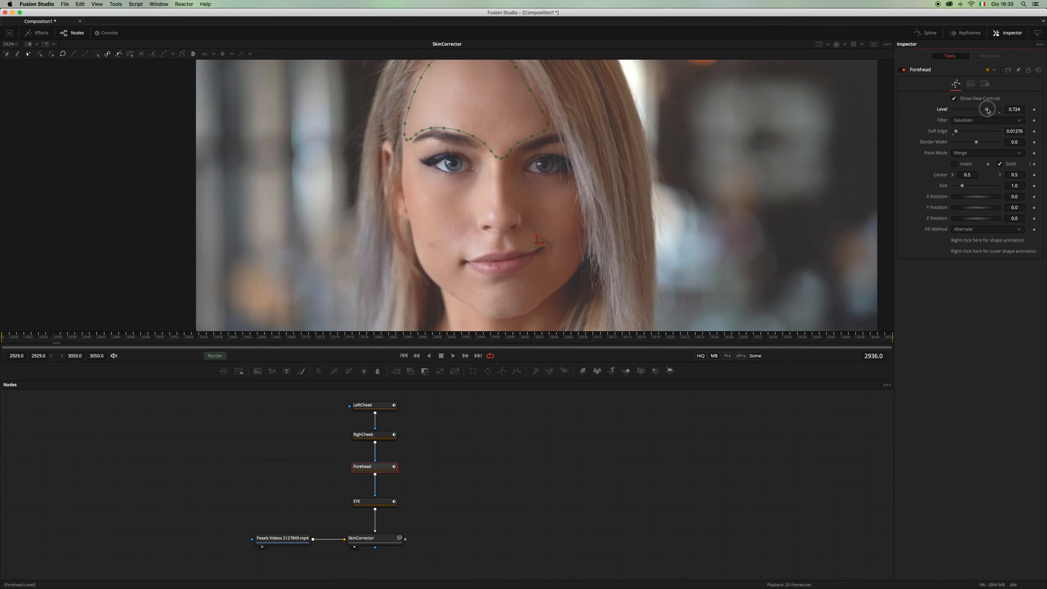
{"action": "left_click", "coordinate": [538, 506]}
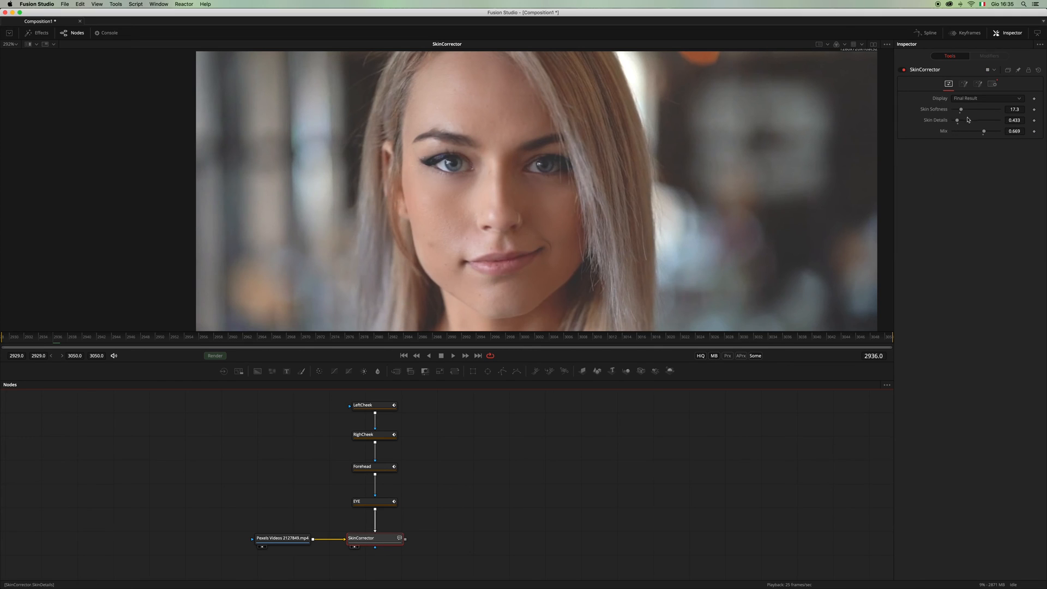
Step: Set the SkinCorrector's Skin Softness to 24.4 and its Mix to 0.717
{"action": "left_click_drag", "start_coordinate": [983, 134], "coordinate": [960, 123]}
{"action": "left_click", "coordinate": [508, 437]}
{"action": "scroll", "coordinate": [538, 218], "scroll_direction": "down", "scroll_amount": 1}
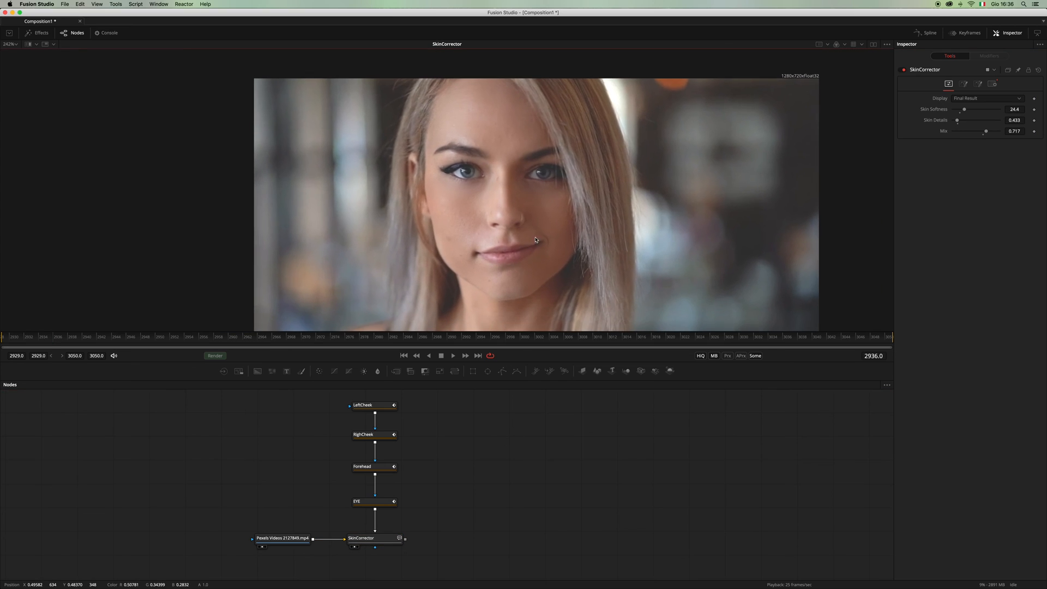
Step: Fit the image in the viewer and play the retouched clip from its first frame, 2929
{"action": "left_click_drag", "start_coordinate": [535, 246], "coordinate": [530, 227]}
{"action": "key", "text": "super+f"}
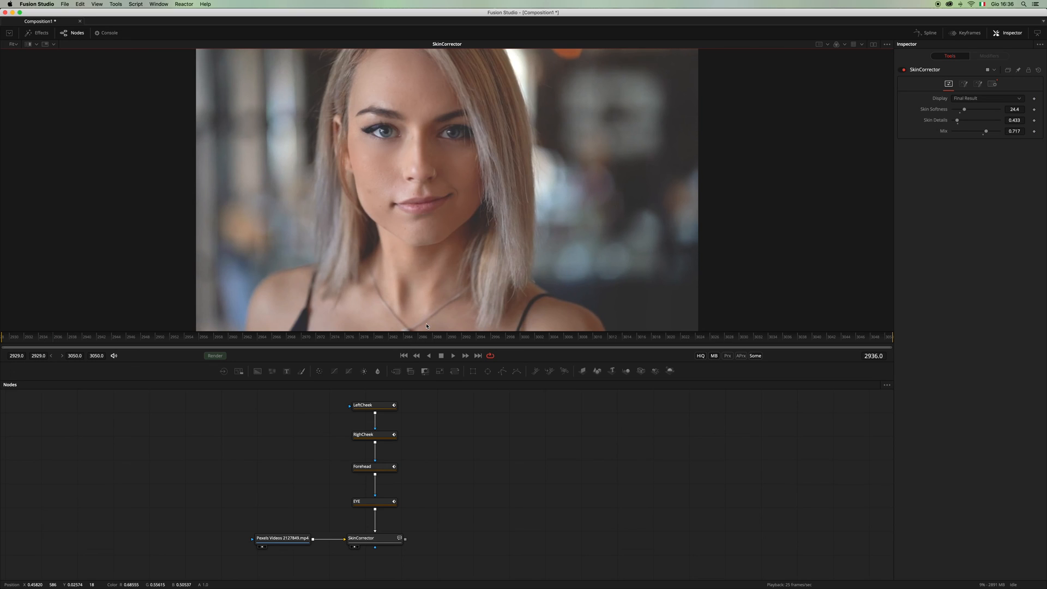
{"action": "left_click", "coordinate": [403, 356]}
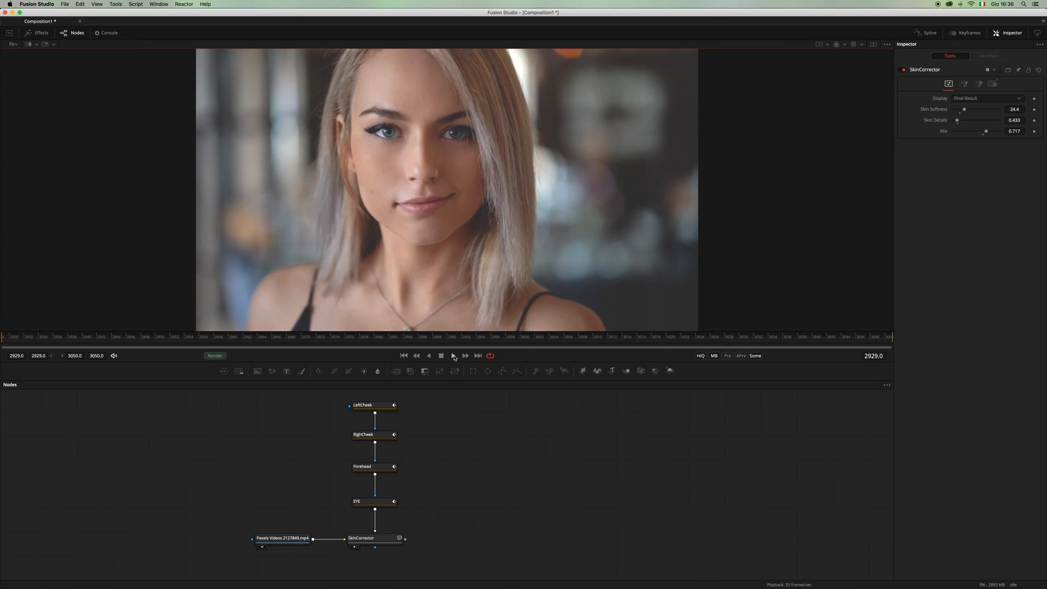
{"action": "left_click", "coordinate": [454, 357]}
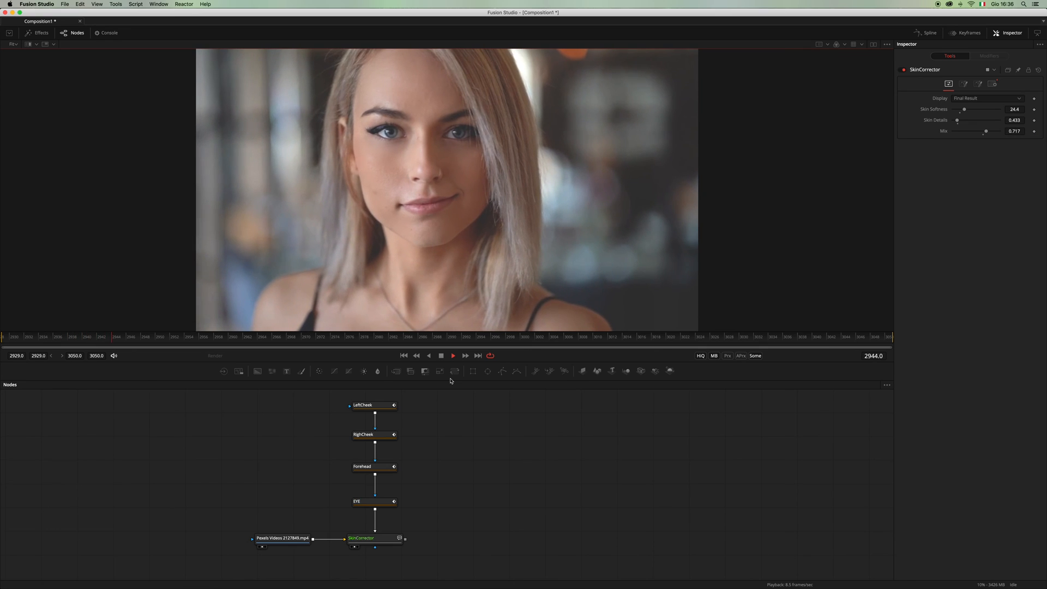